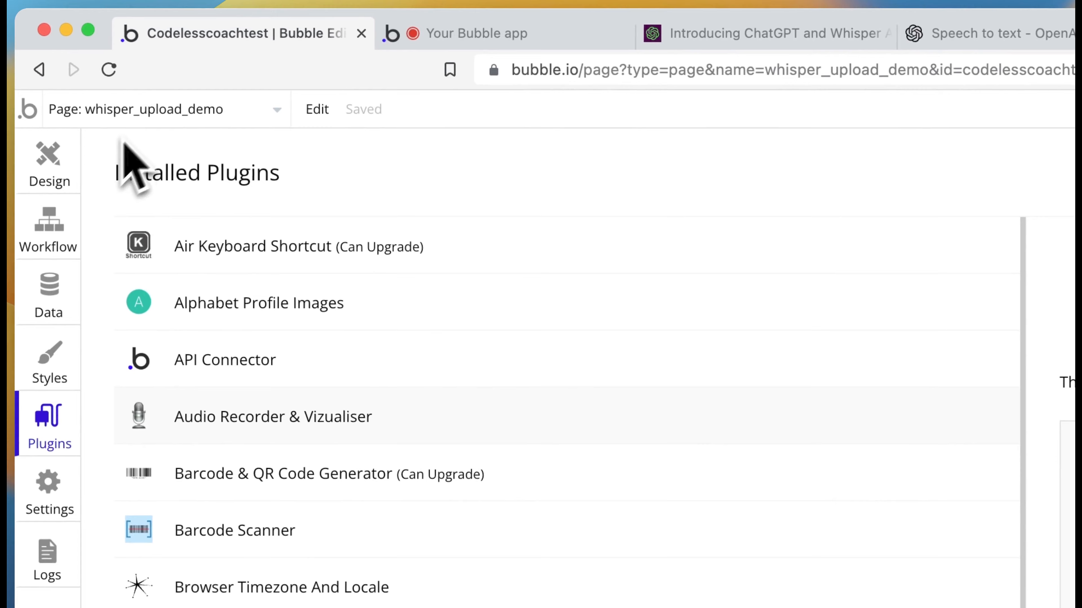
Step: Review the Audio Recorder & Vizualiser plugin's details and the recorder action in the Start / stop button's workflow
click(555, 431)
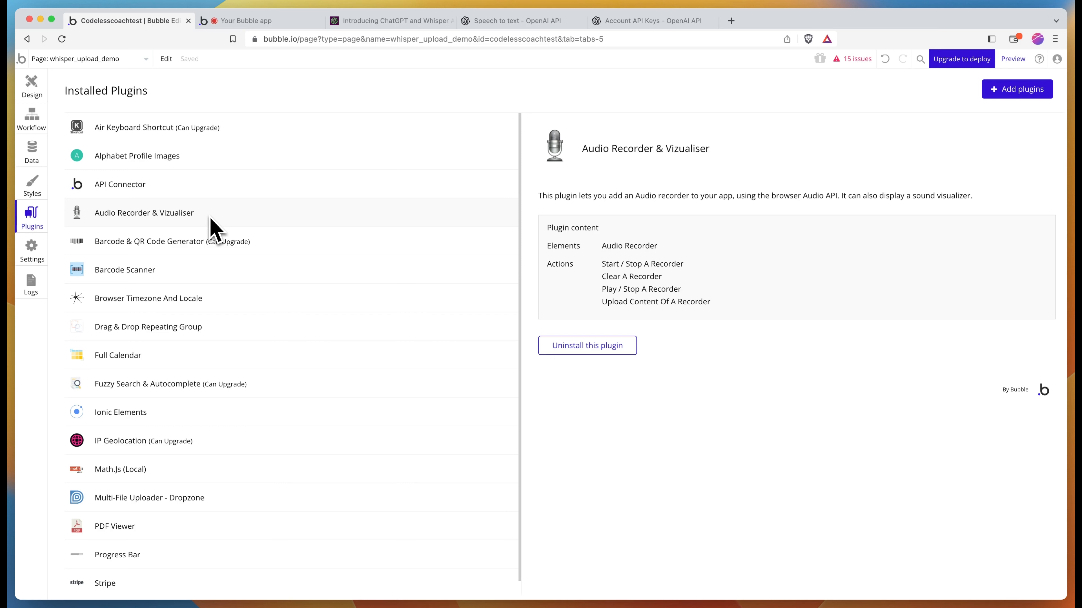
click(35, 98)
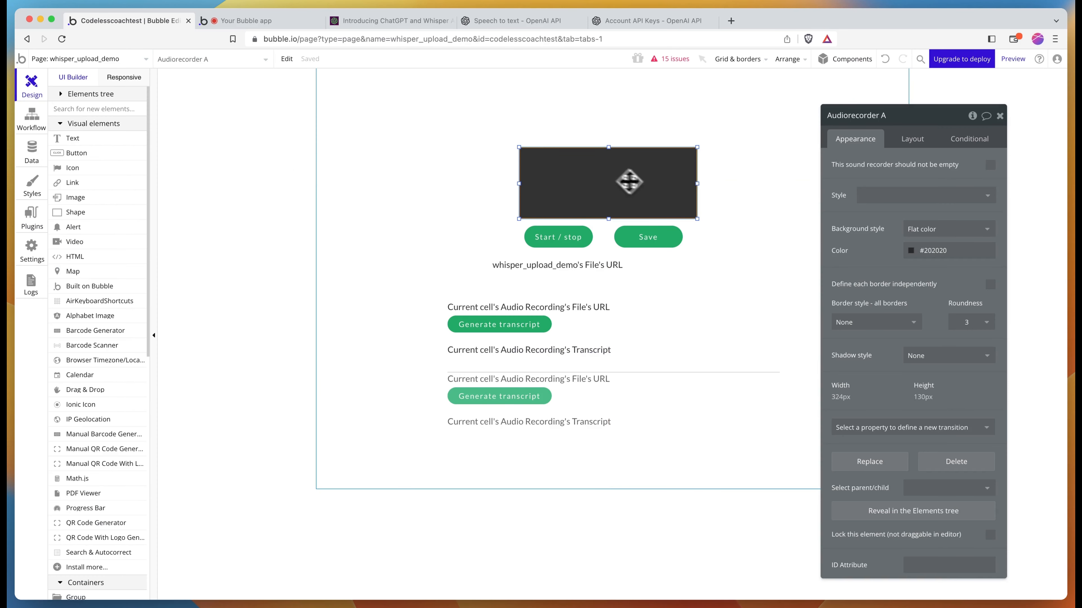
click(560, 238)
click(888, 217)
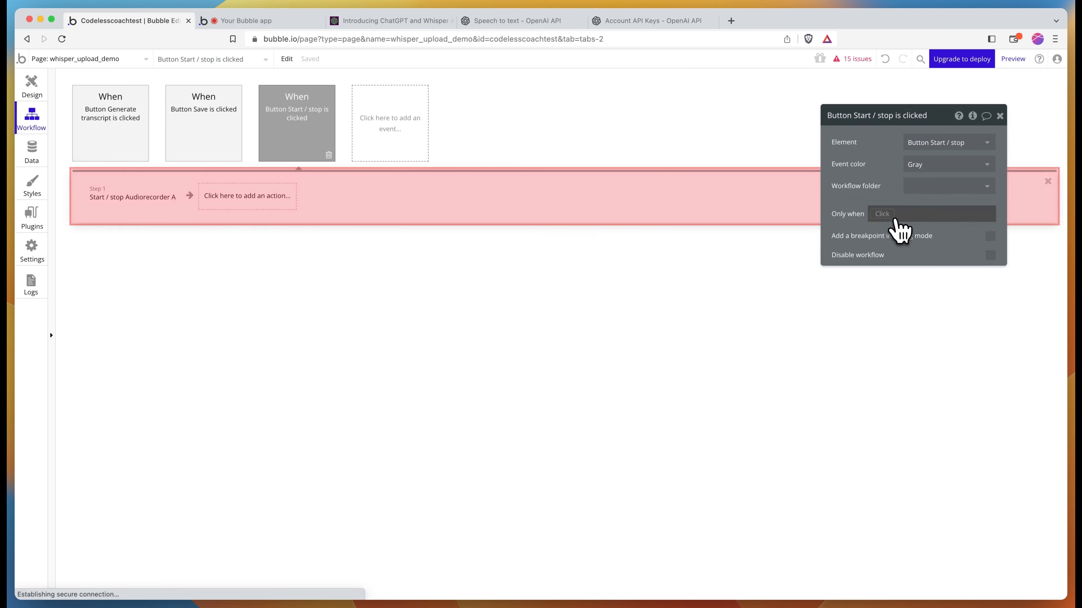
click(142, 201)
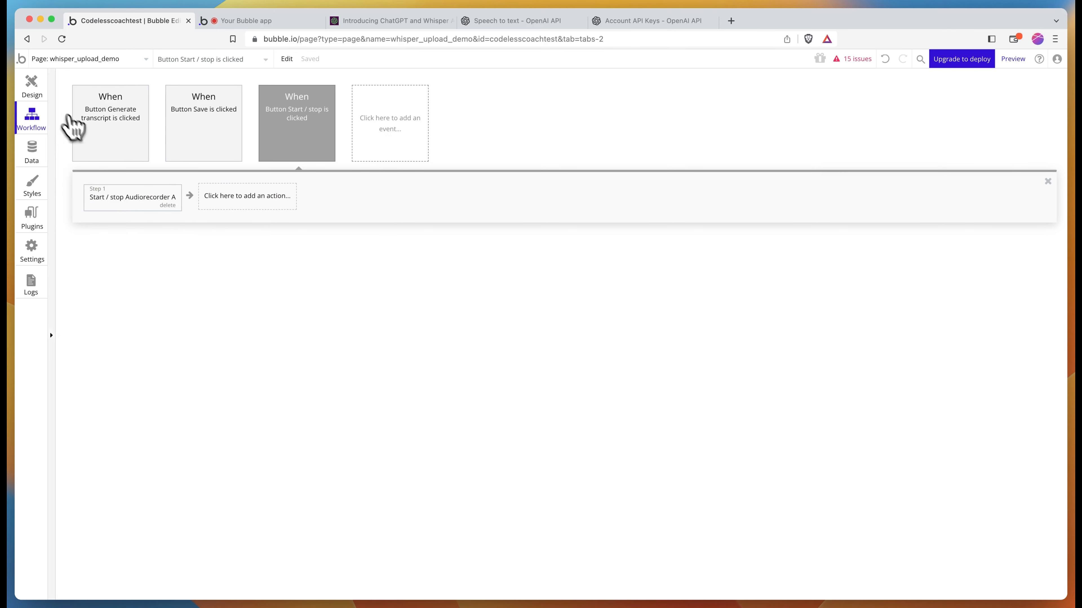
Step: Examine the Save button's workflow, covering the Upload content action and the Create a new Audio Recording action with its File field
click(43, 94)
click(645, 237)
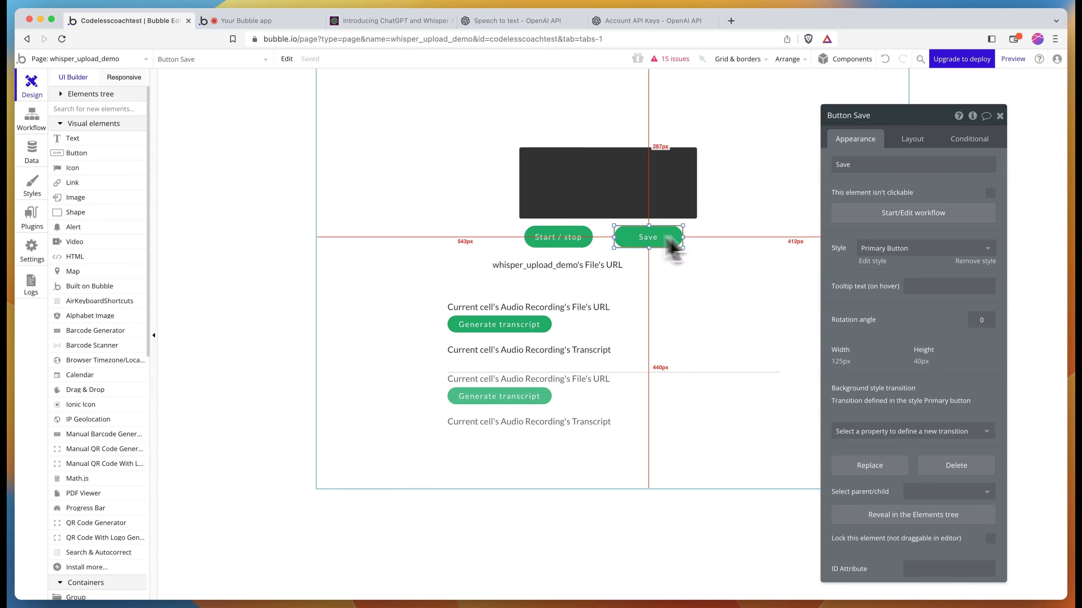
click(865, 213)
click(137, 209)
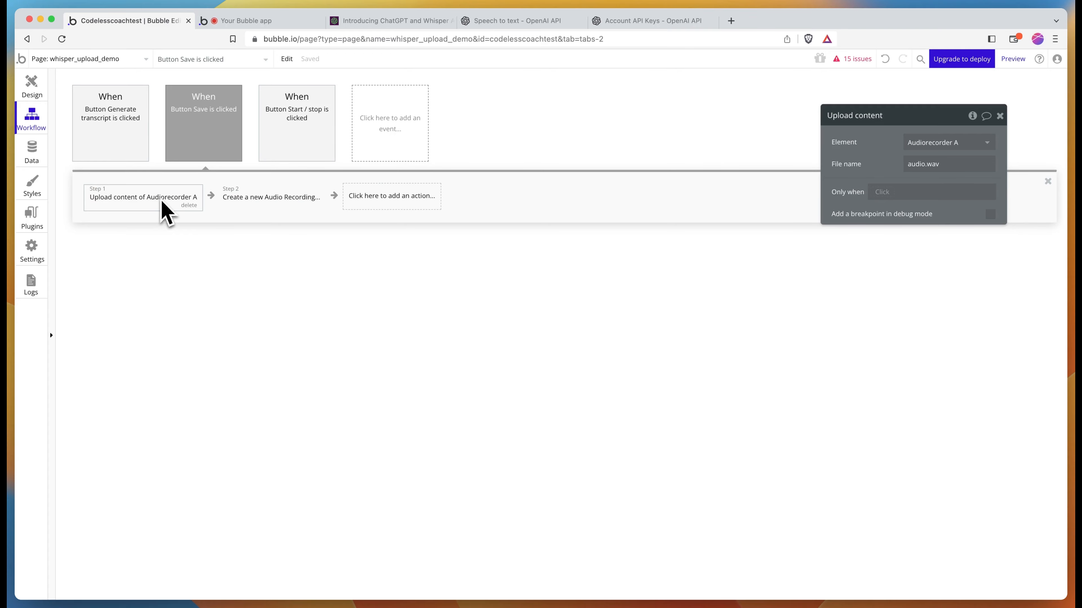
click(255, 198)
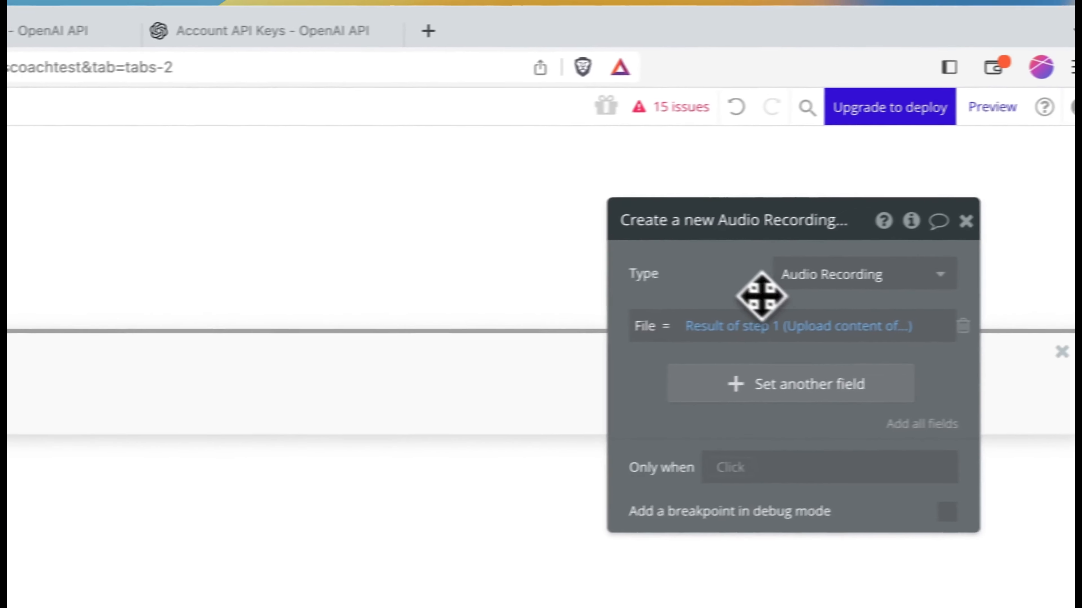
drag(761, 296, 548, 316)
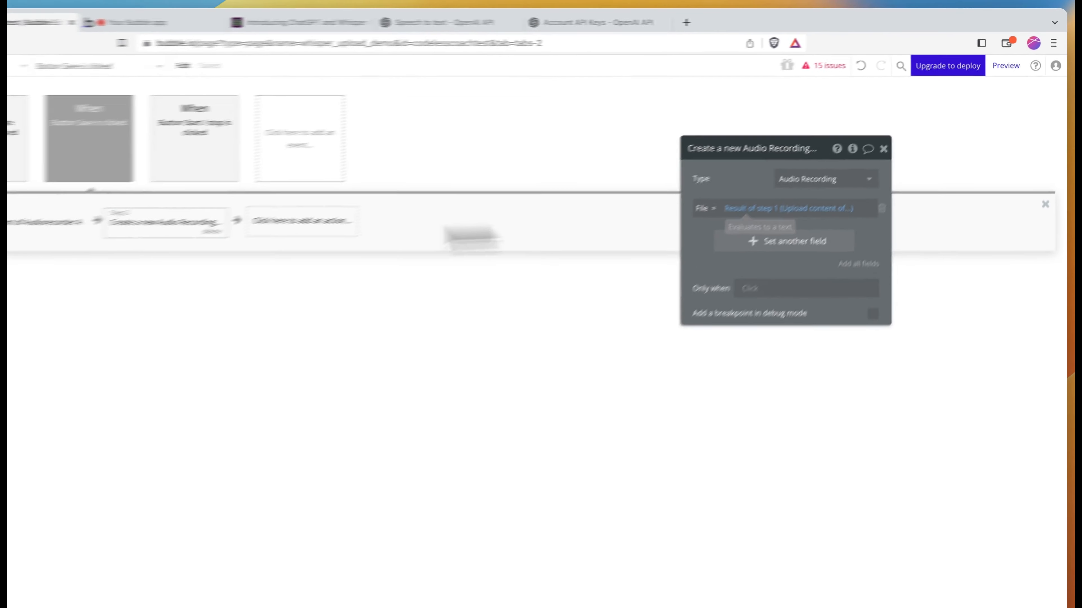
click(115, 209)
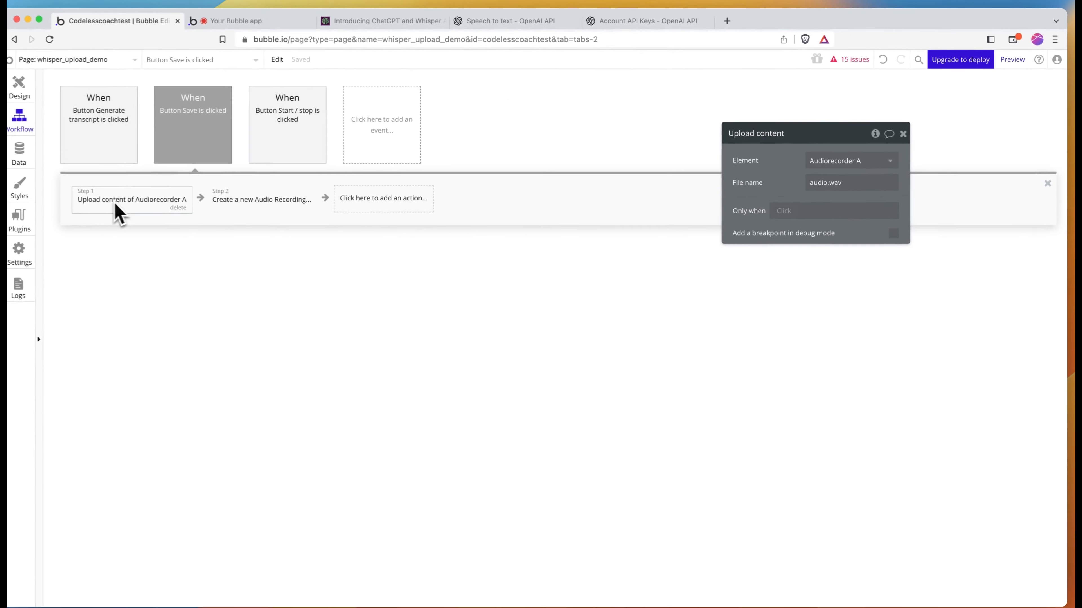
click(242, 207)
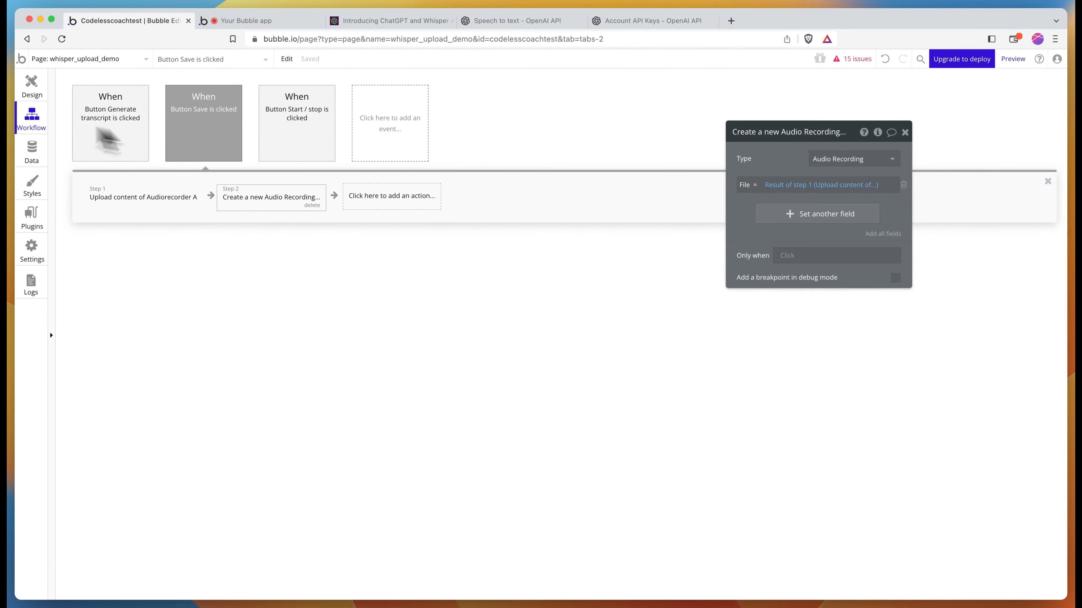
Step: Inspect the Audio Recording repeating group's content settings and the dynamic expression of its File's URL text on the page
click(31, 91)
click(630, 334)
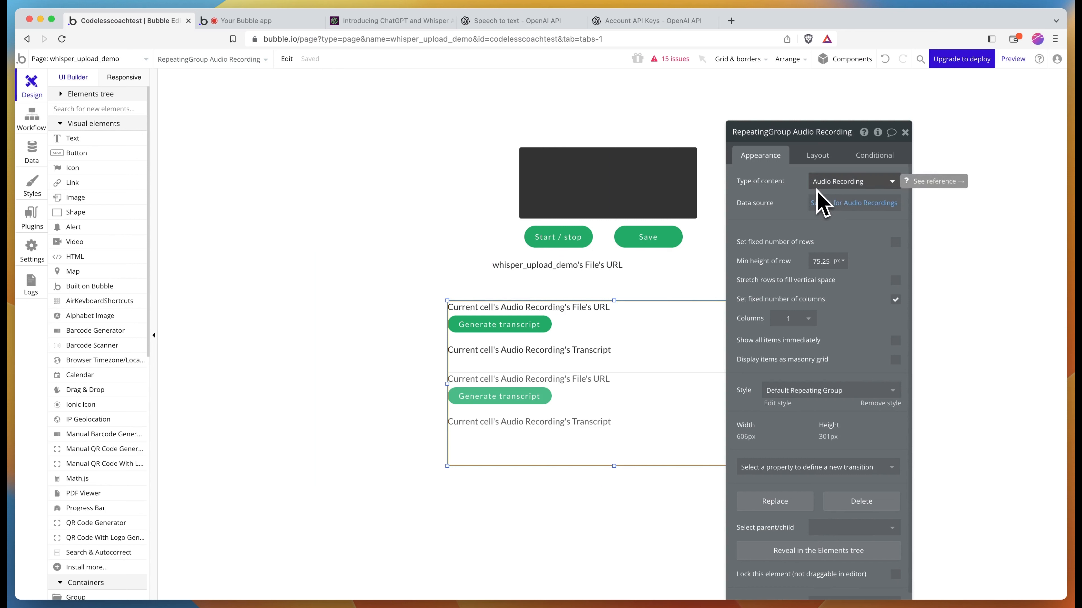
click(574, 307)
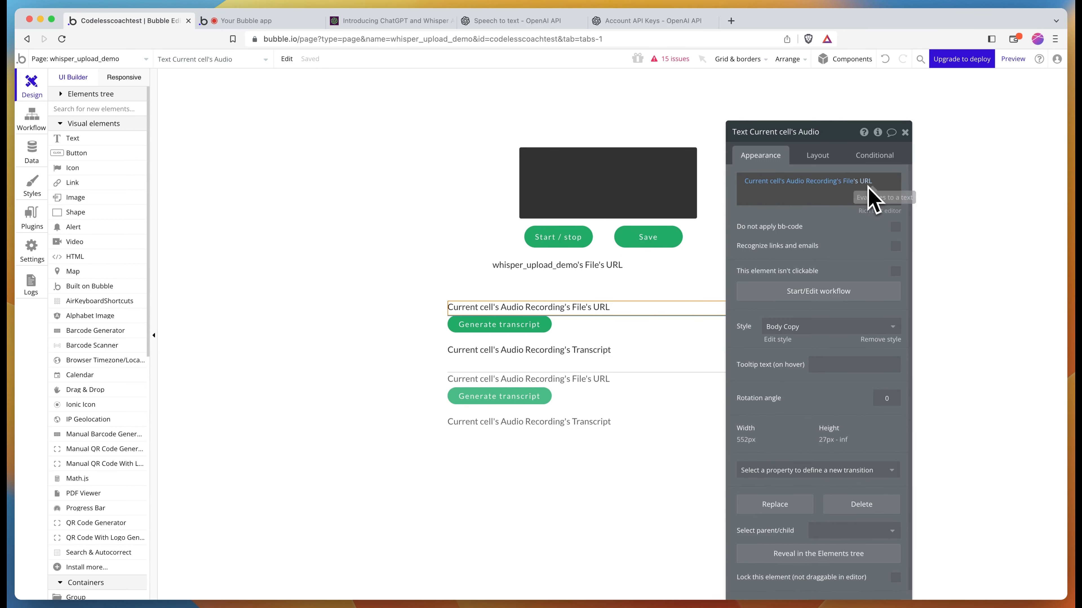
Step: Switch to the running app preview and highlight the first saved recording's audio.wav URL
click(234, 23)
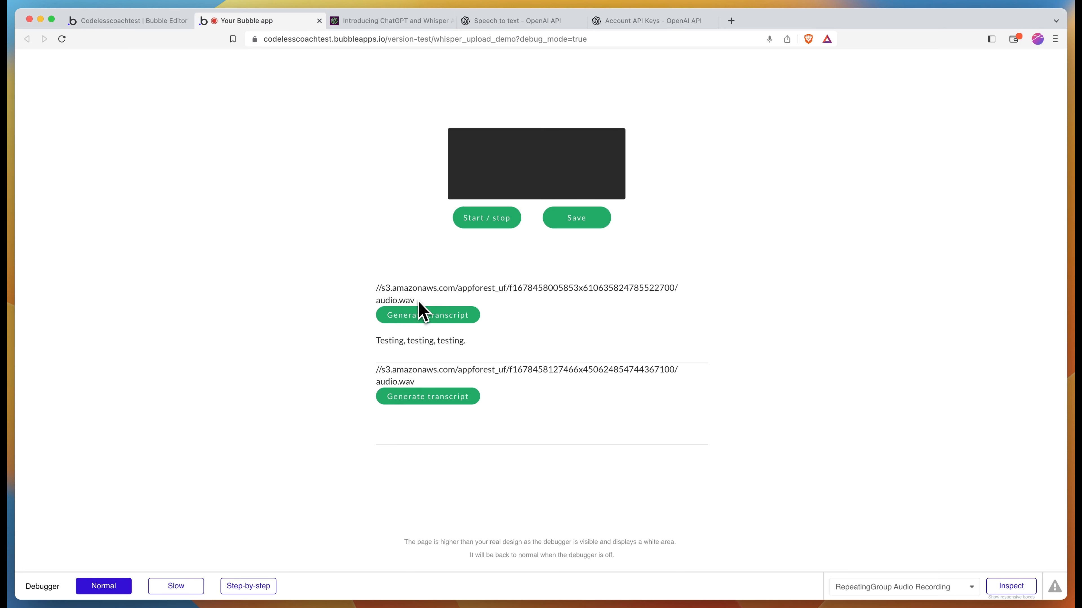
drag(420, 302, 393, 294)
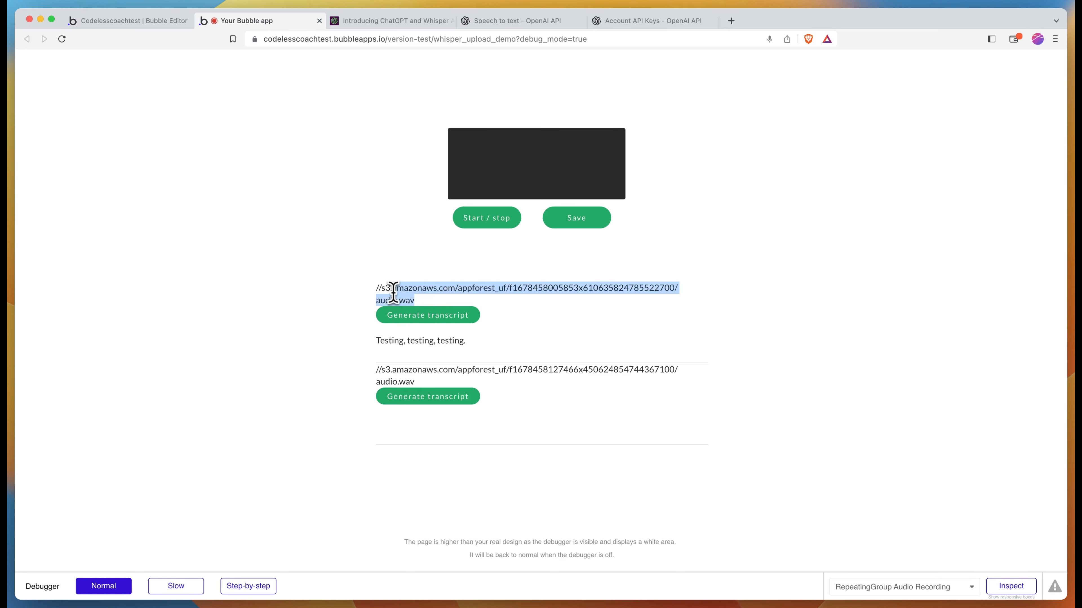
click(376, 290)
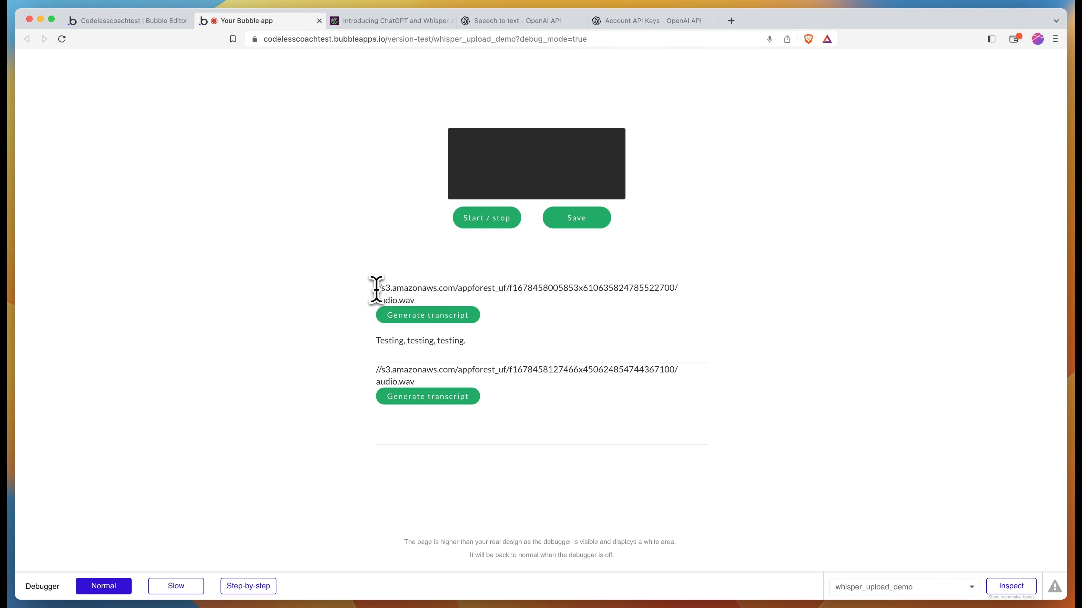
Step: Back in the Bubble editor, examine the Generate transcript button's workflow, covering the OpenAI Whisper and Make changes to Audio Recording actions
click(110, 21)
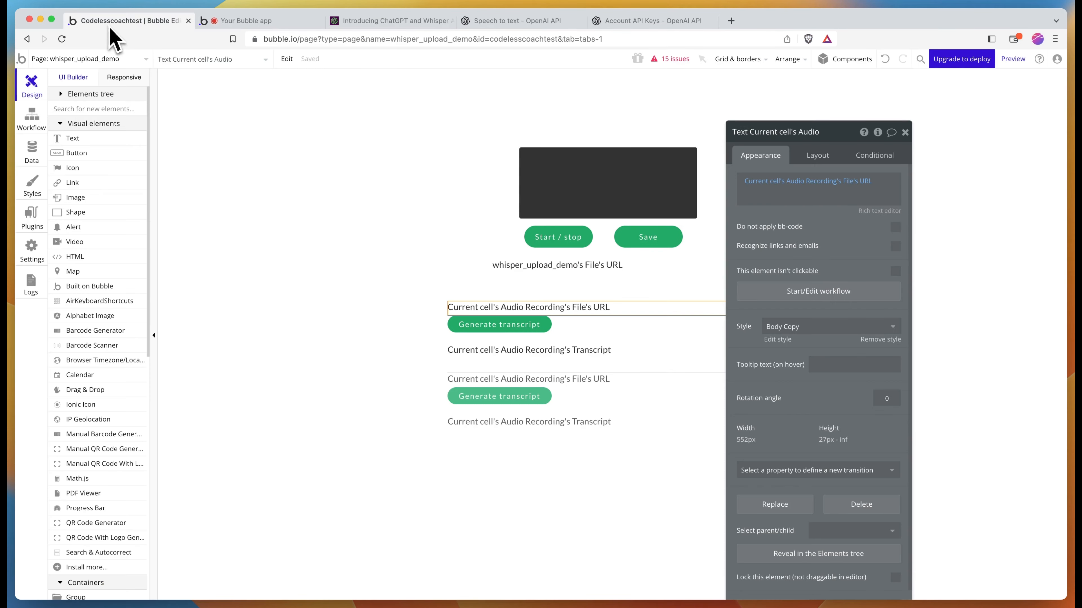
click(504, 333)
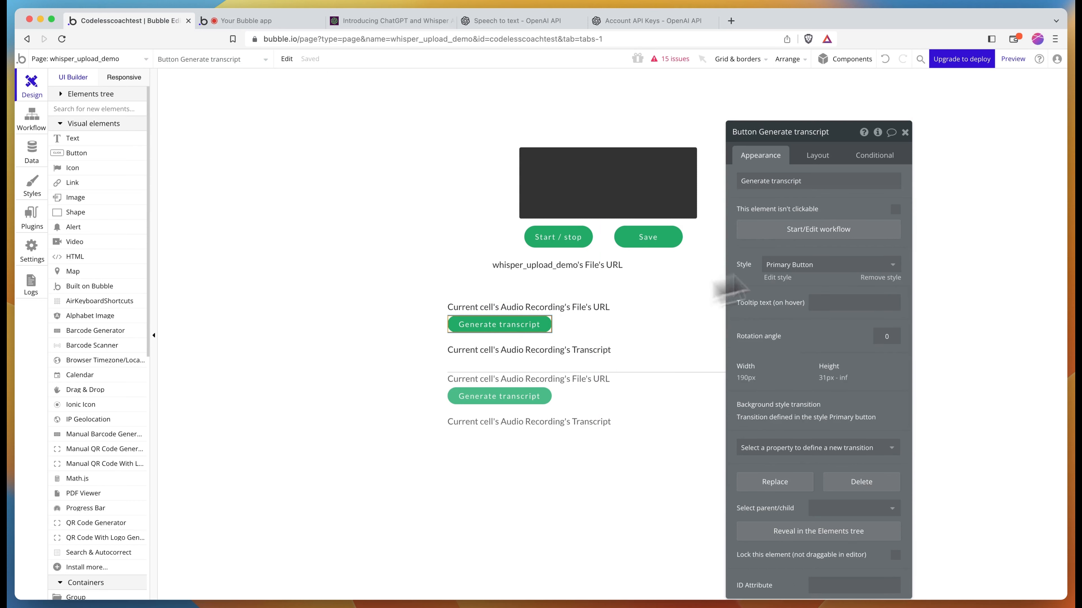
click(836, 235)
click(151, 206)
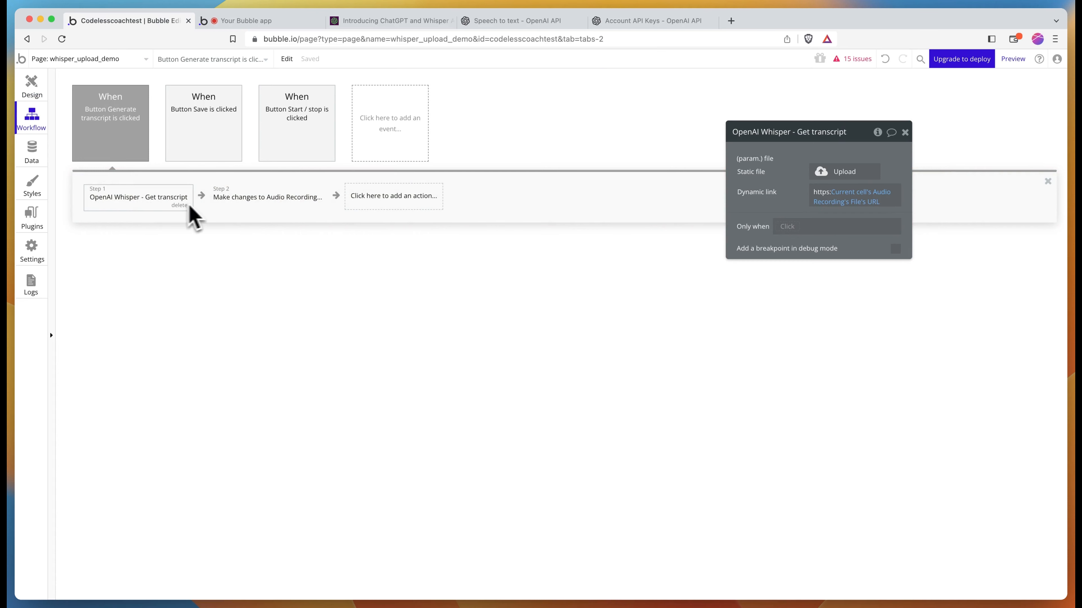
click(213, 207)
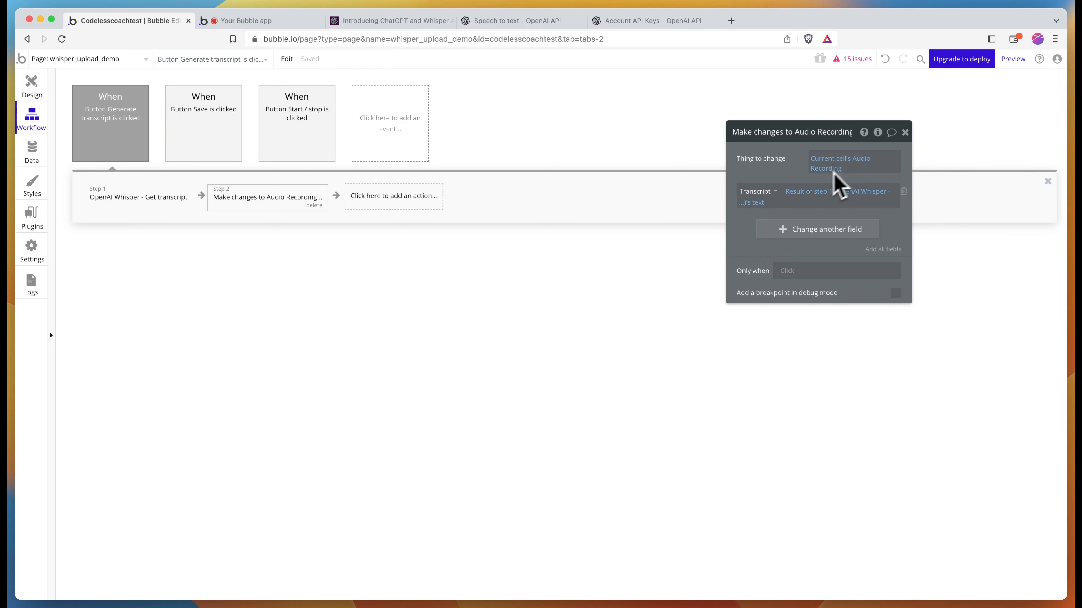
click(824, 168)
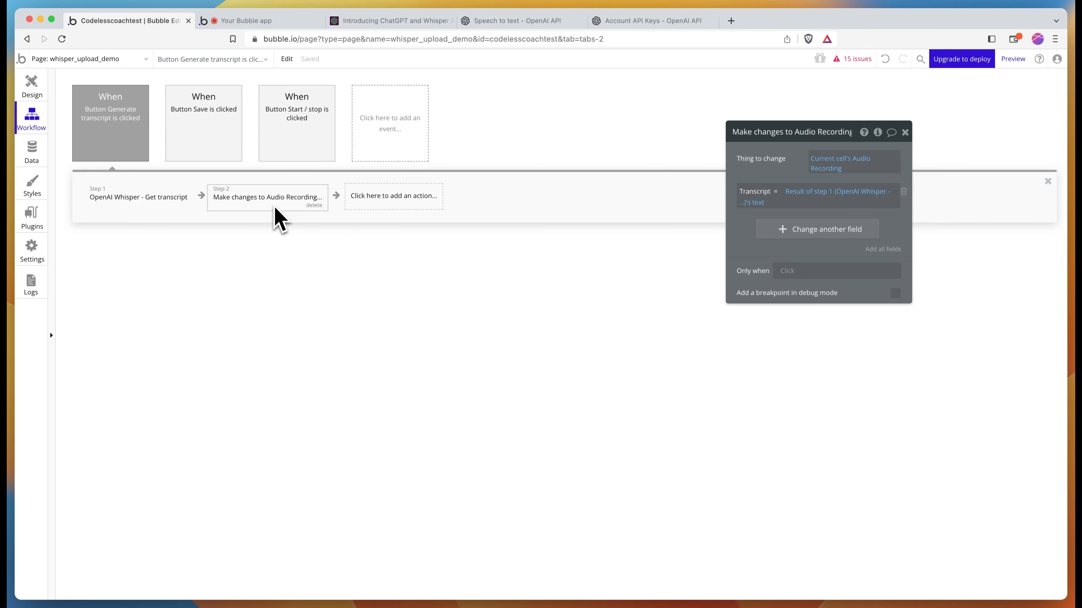
click(132, 198)
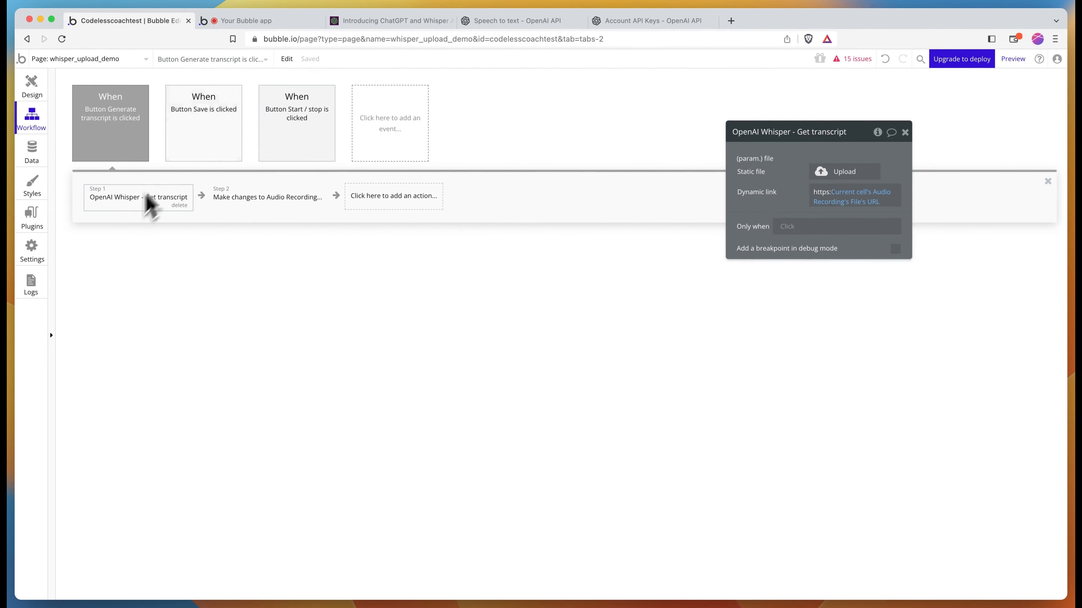
Step: Compare the Whisper cURL request on the OpenAI blog with the dynamic link of the Get transcript action in the Bubble editor
click(391, 21)
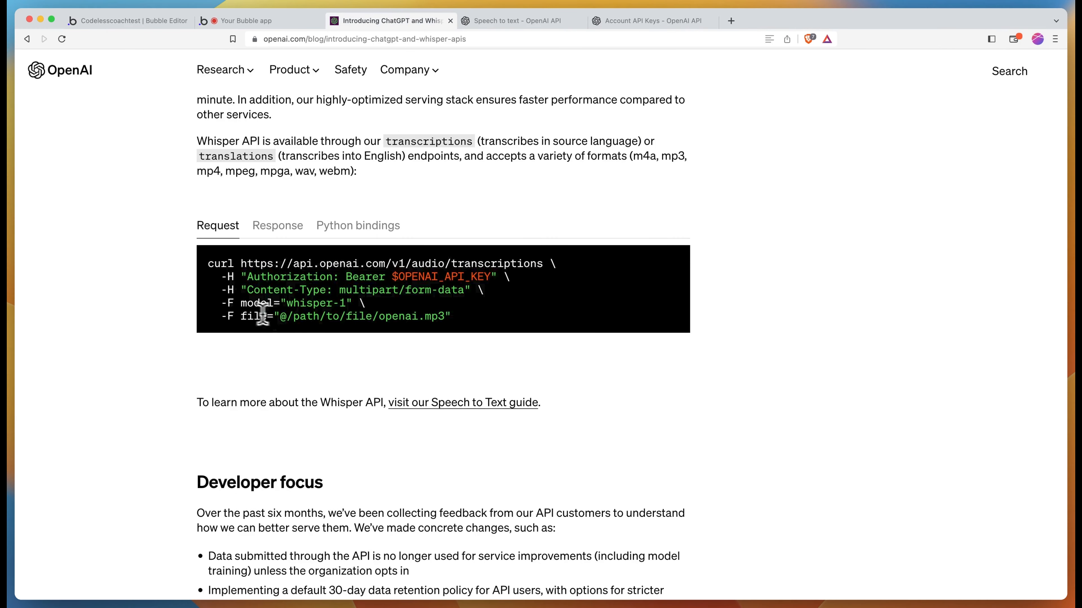
drag(209, 263, 501, 333)
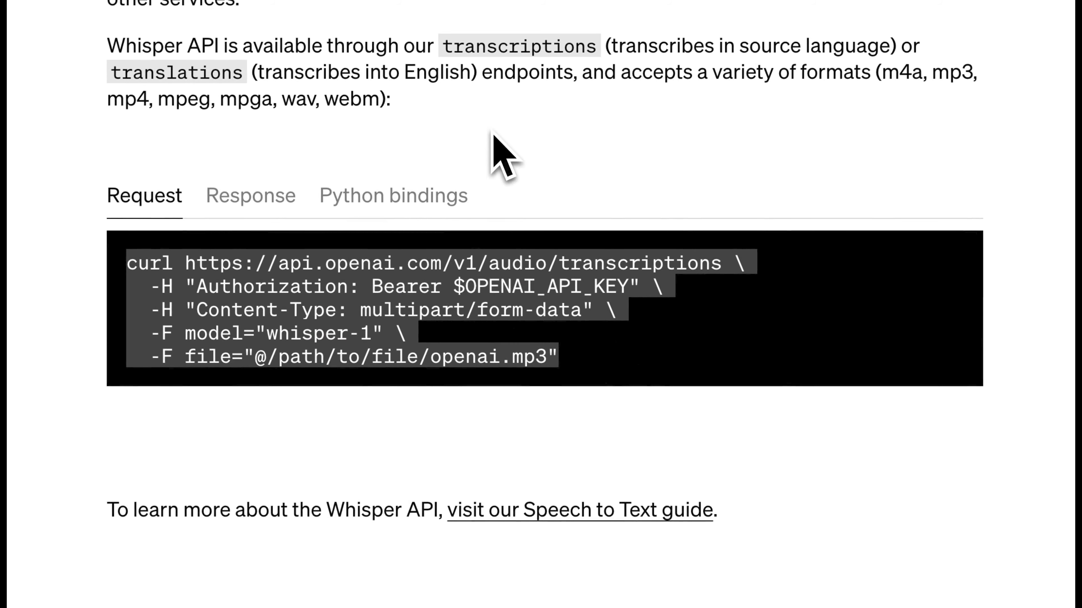
click(114, 6)
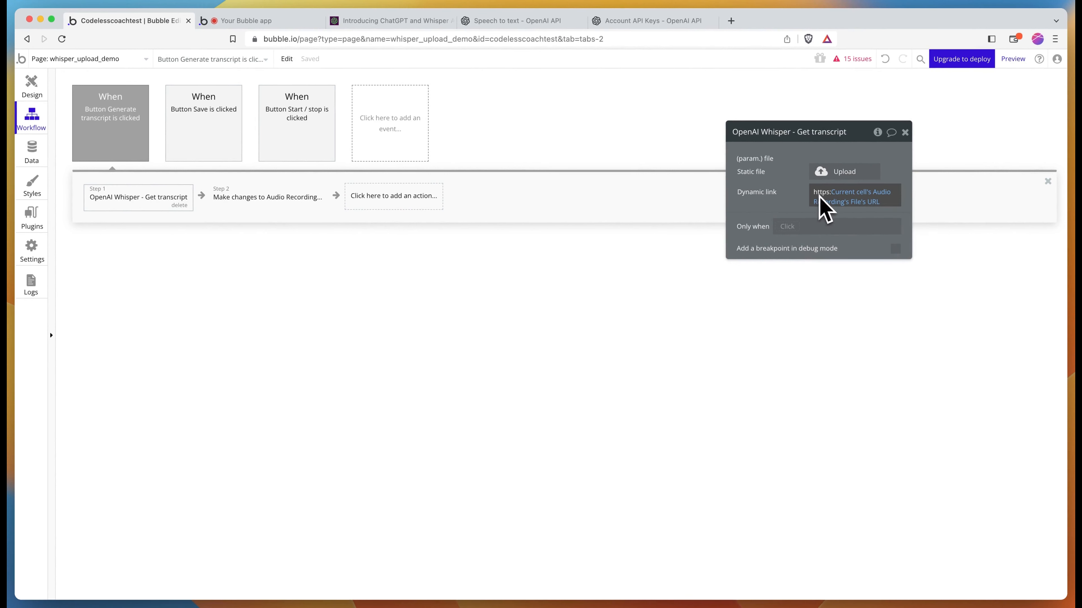
click(849, 201)
Step: Return to the OpenAI blog post and highlight the list of audio formats accepted by the Whisper API
click(443, 21)
scroll(389, 188, up, 1)
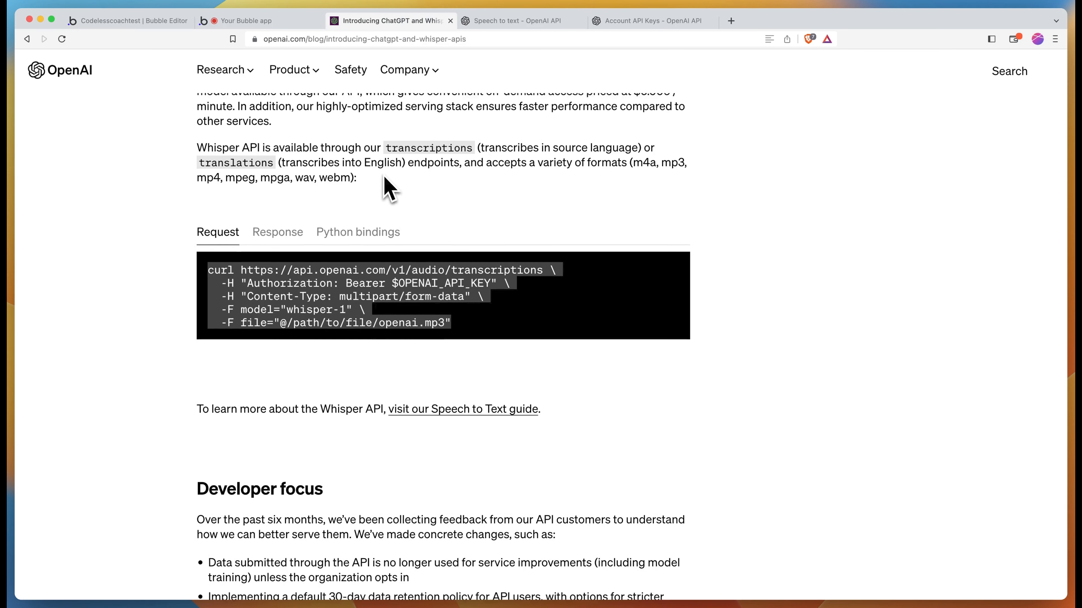
scroll(384, 183, up, 1)
click(630, 193)
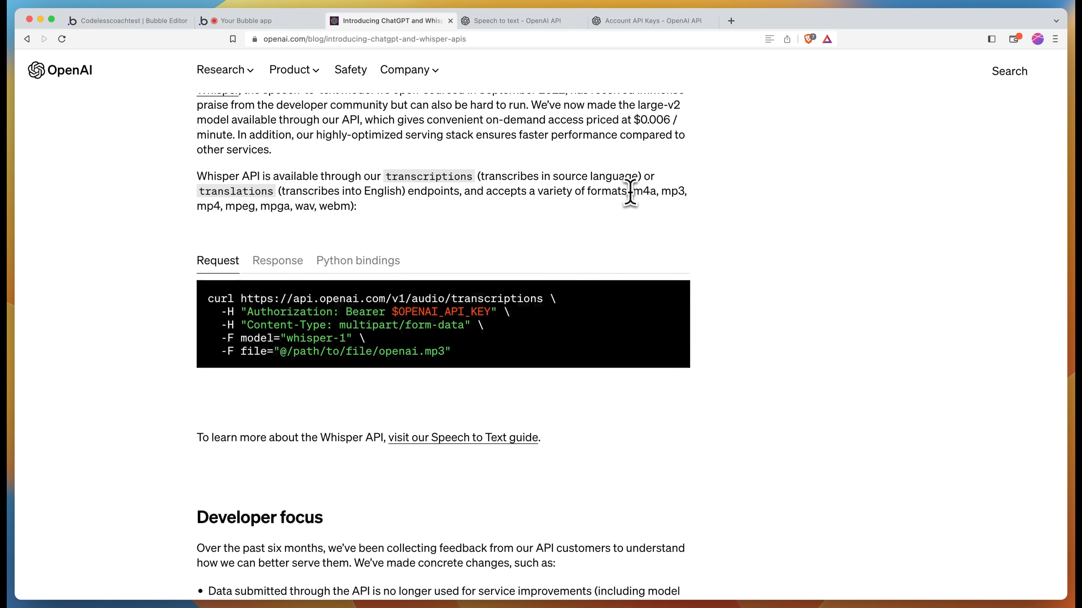
drag(630, 193, 357, 207)
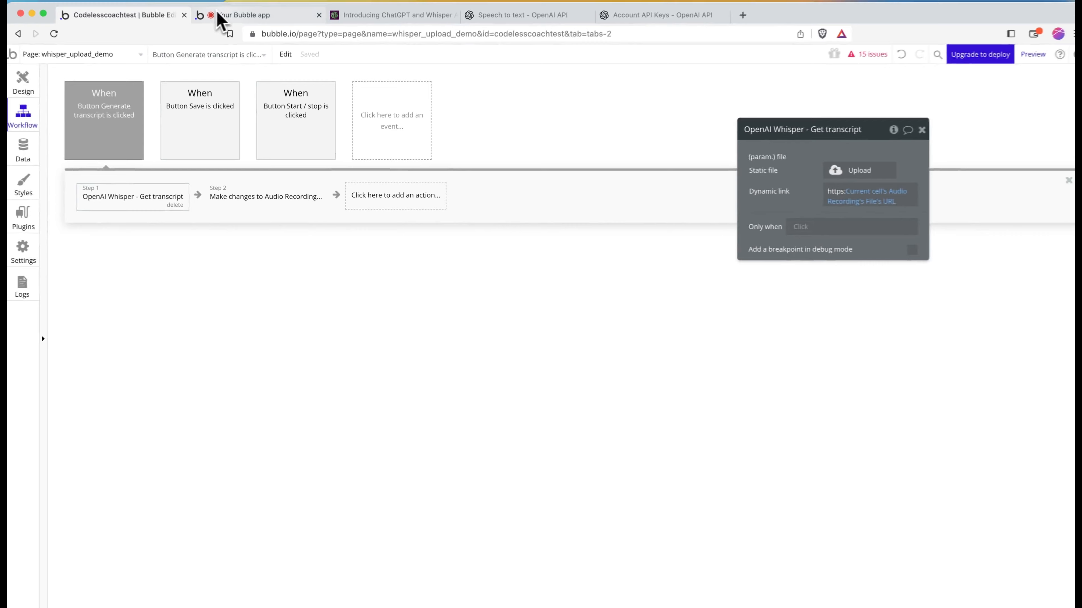
Step: In the app preview, record a short audio clip, save it, and view the end of the recordings list
click(220, 20)
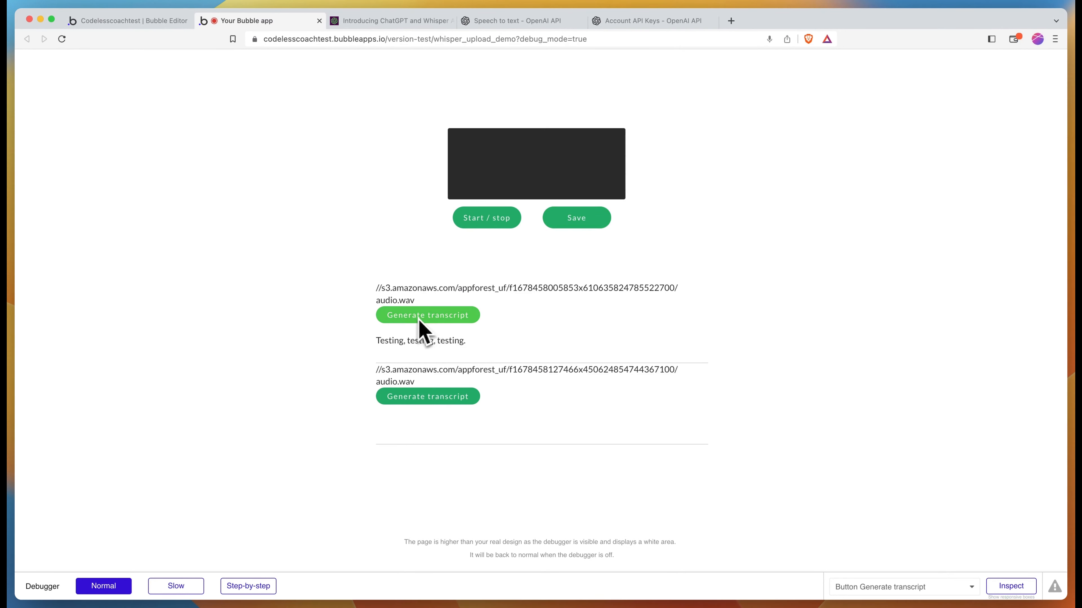
click(497, 226)
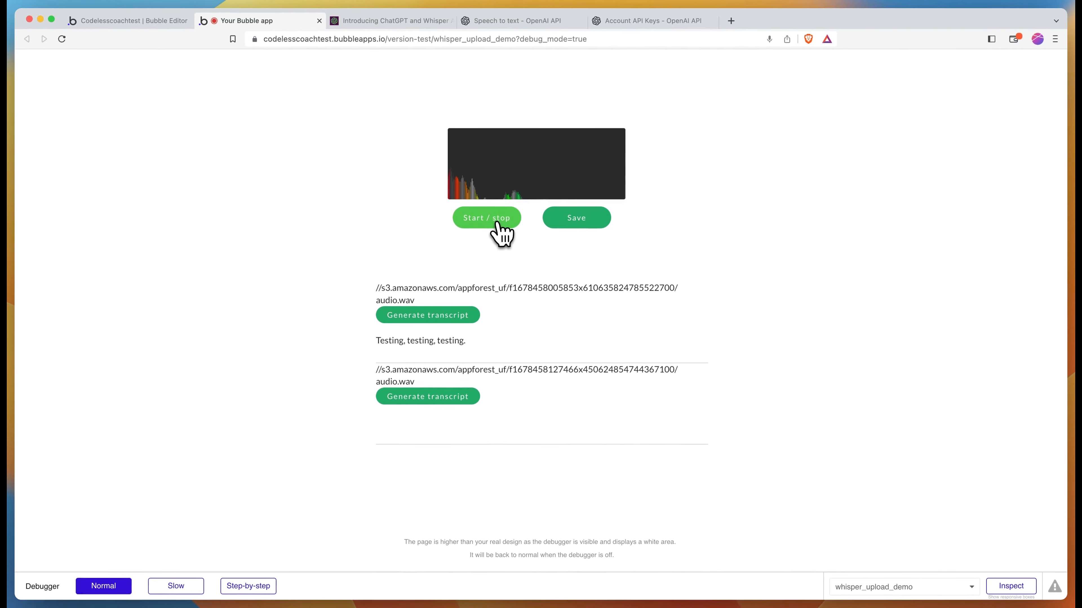
click(497, 225)
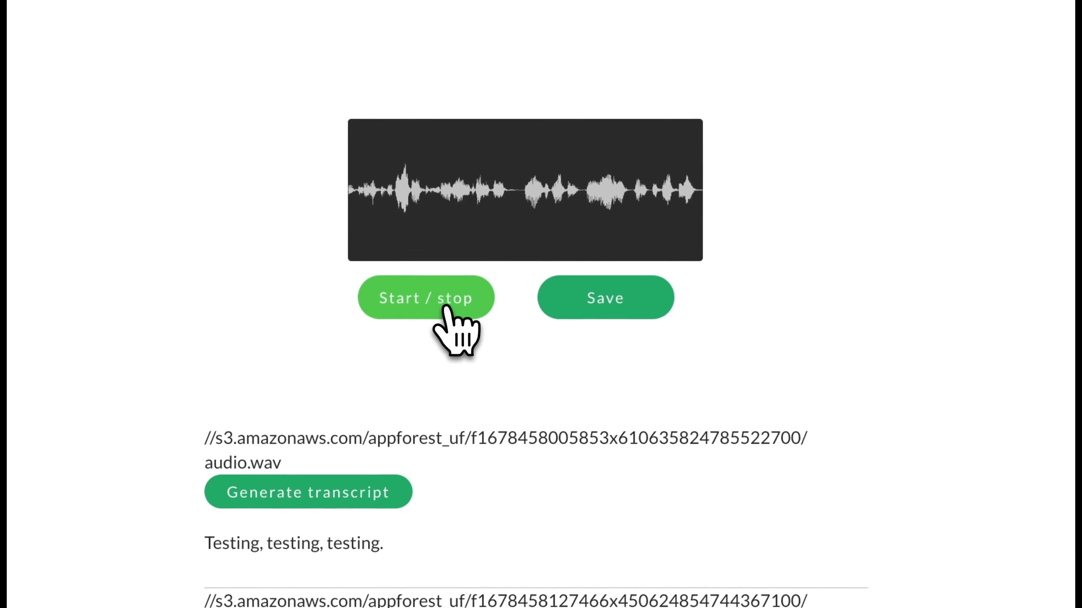
click(640, 307)
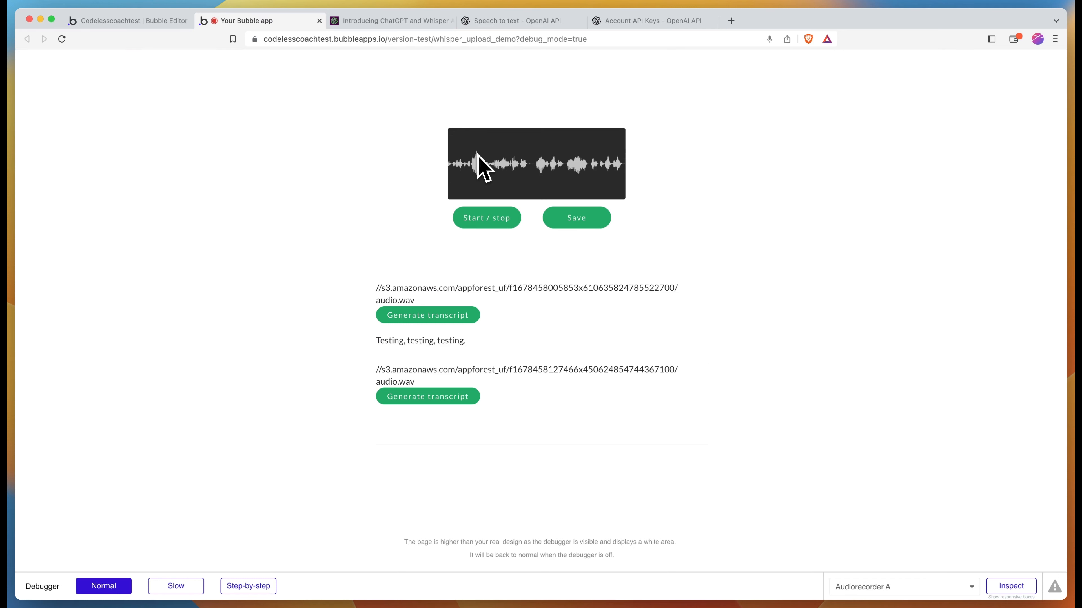
scroll(566, 339, down, 5)
scroll(566, 339, down, 1)
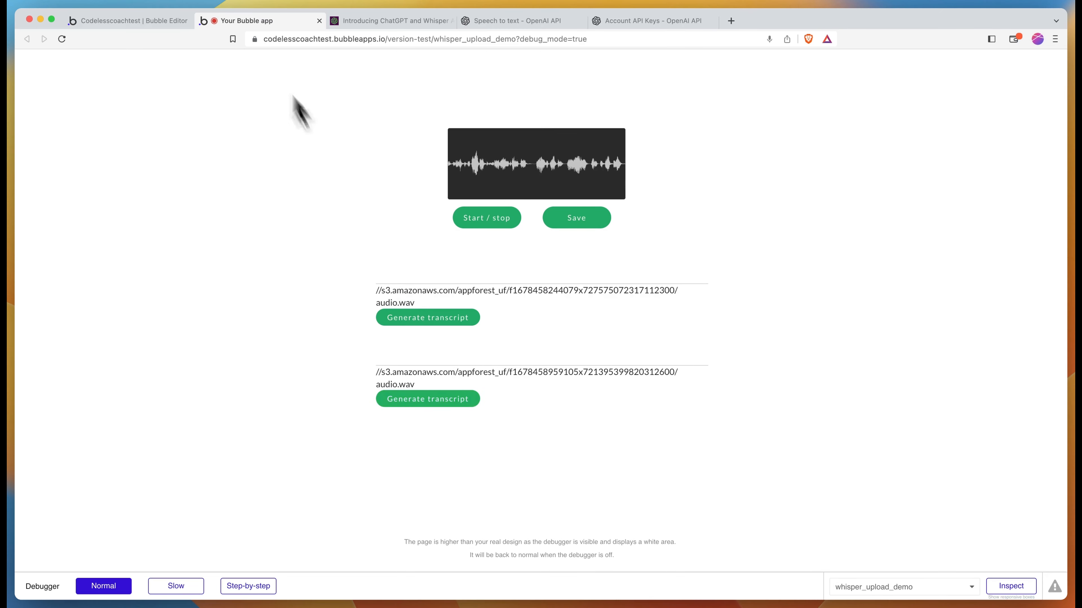
Step: Back in the Bubble editor, sort the Audio Recording repeating group's data source by Created Date with Descending set to "yes"
click(147, 22)
click(39, 87)
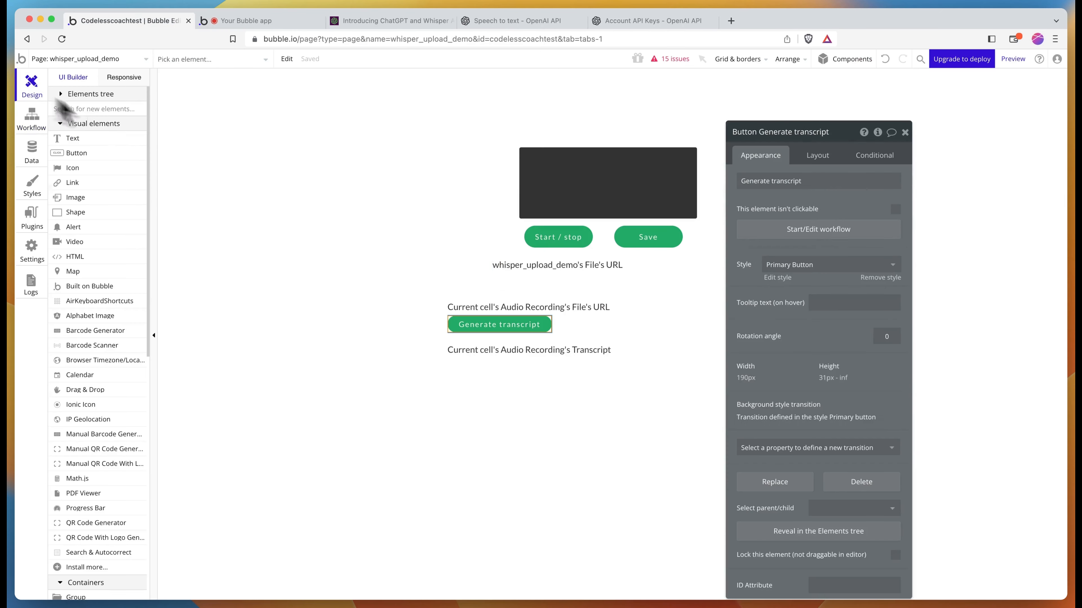
click(630, 342)
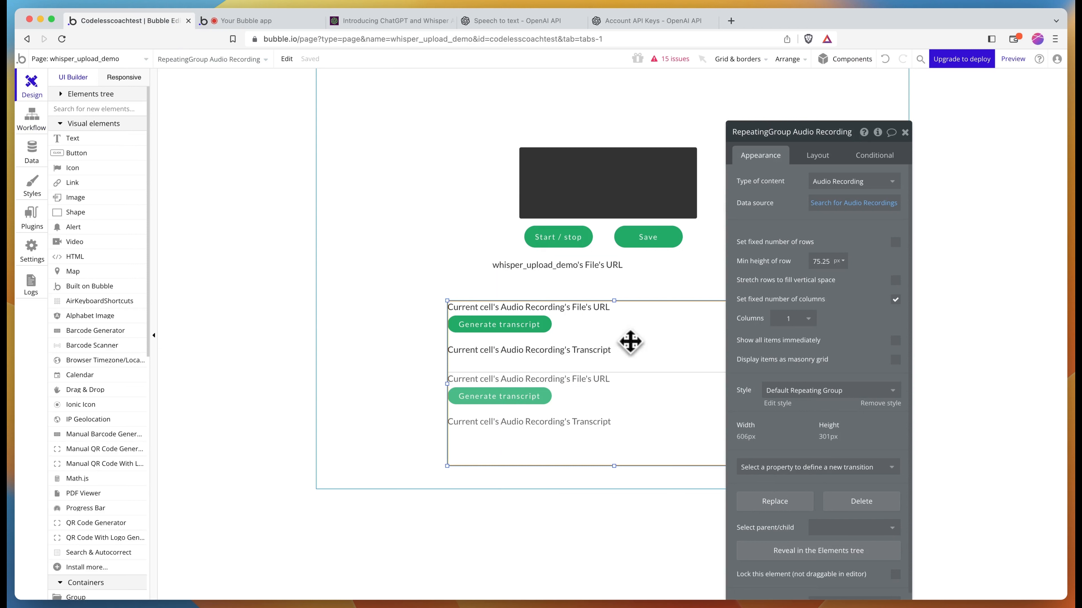
click(826, 208)
click(636, 220)
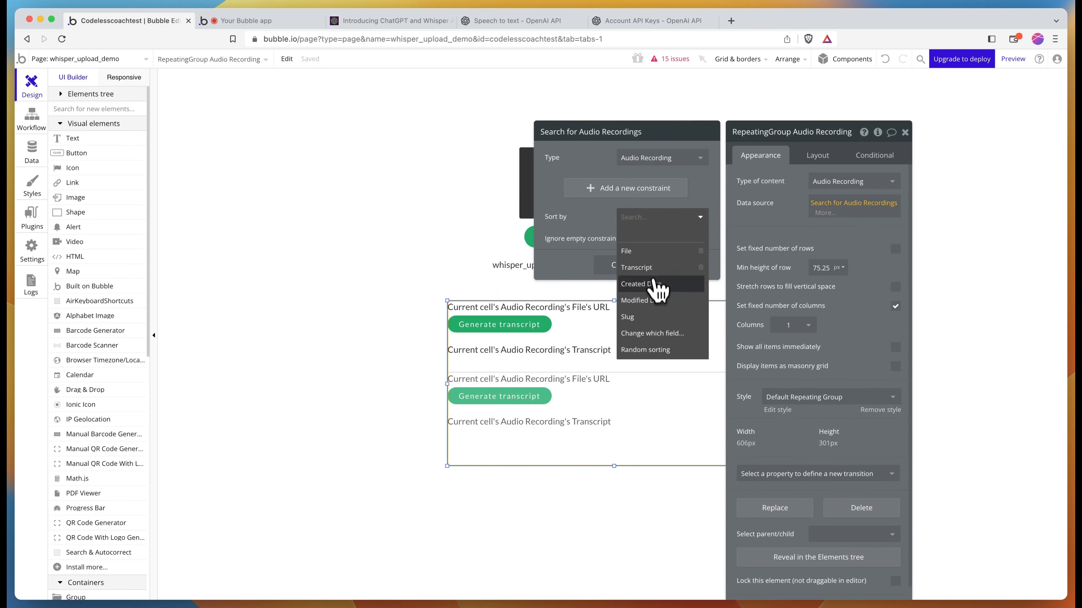
click(654, 299)
click(639, 239)
click(635, 254)
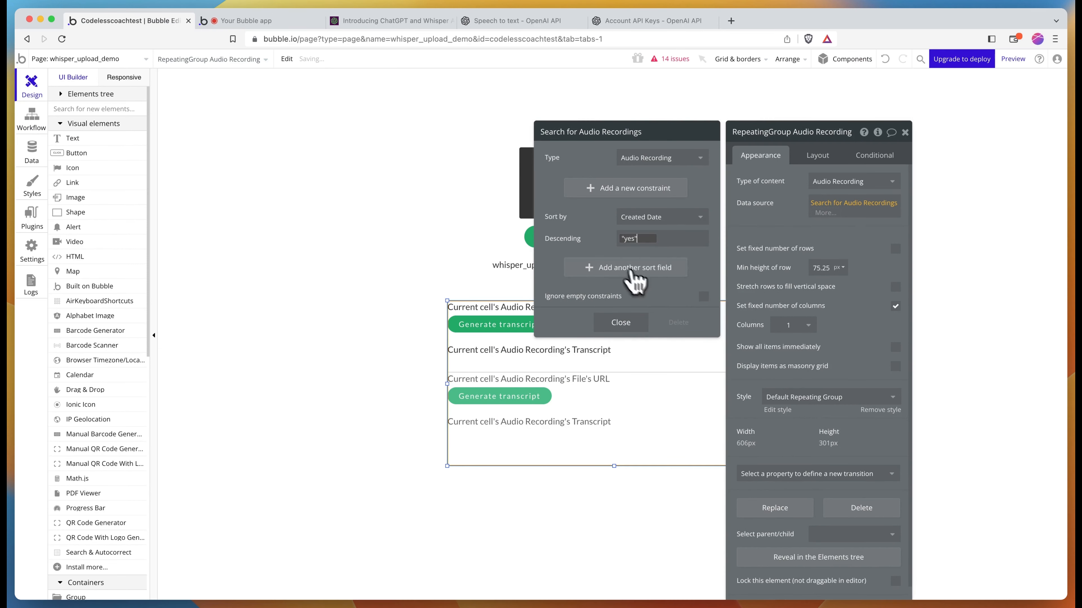
Step: Reload the app preview and generate the transcript of the first recording in the list
click(220, 23)
click(300, 39)
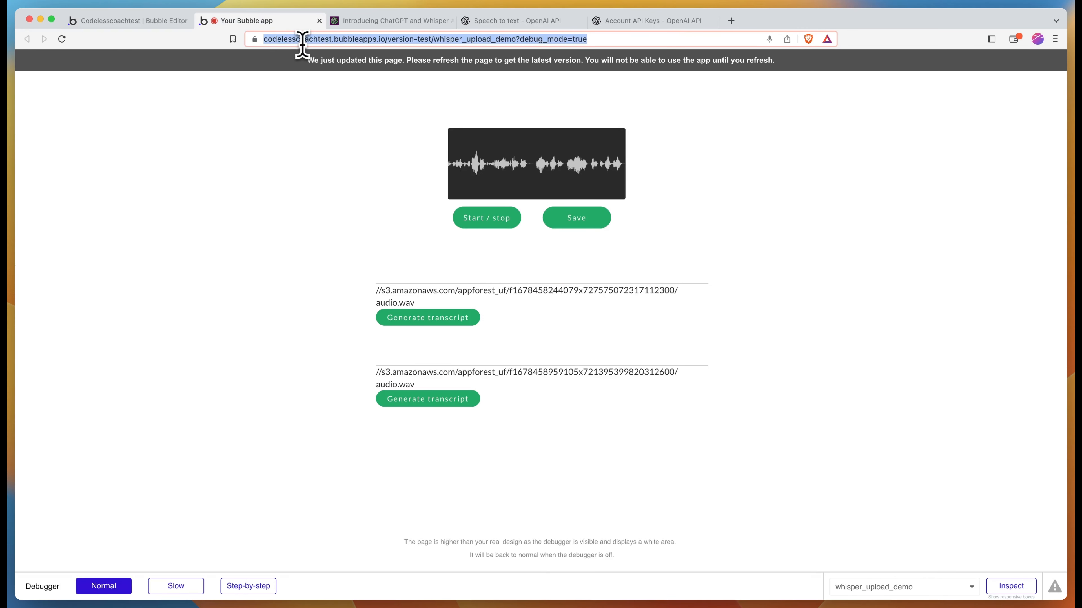
key(Return)
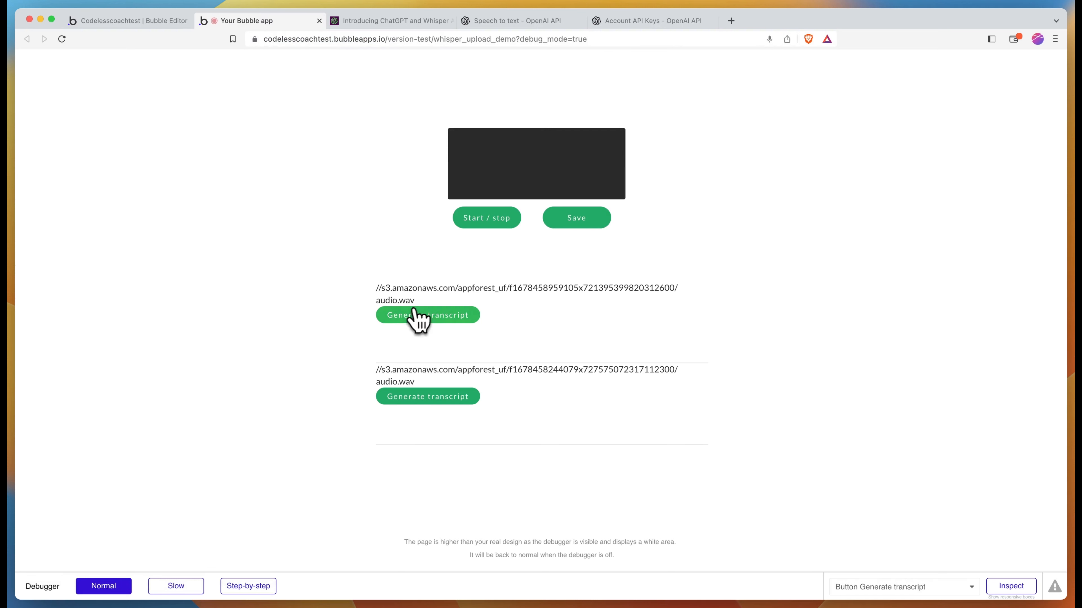
click(436, 317)
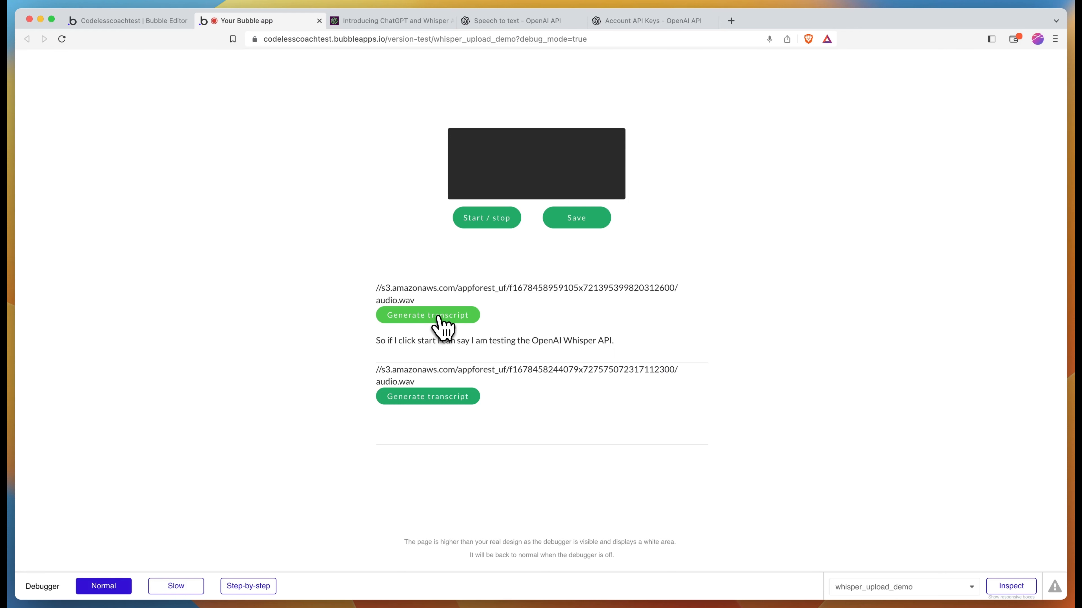
click(402, 341)
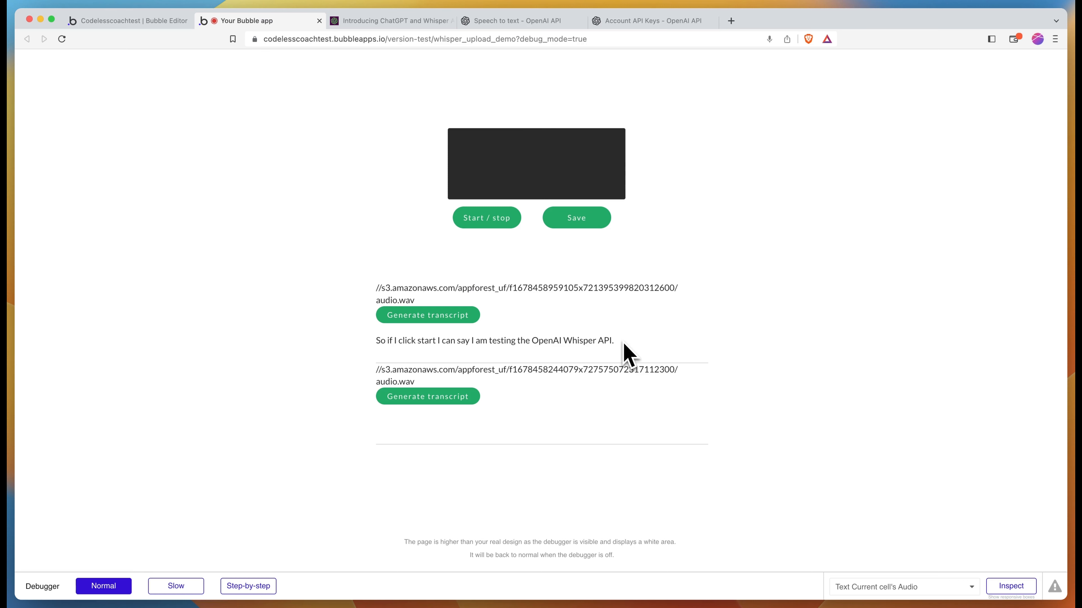
Step: Return to the Bubble editor and examine the Get transcript action's dynamic link and the Audio Recording data type's fields
click(76, 22)
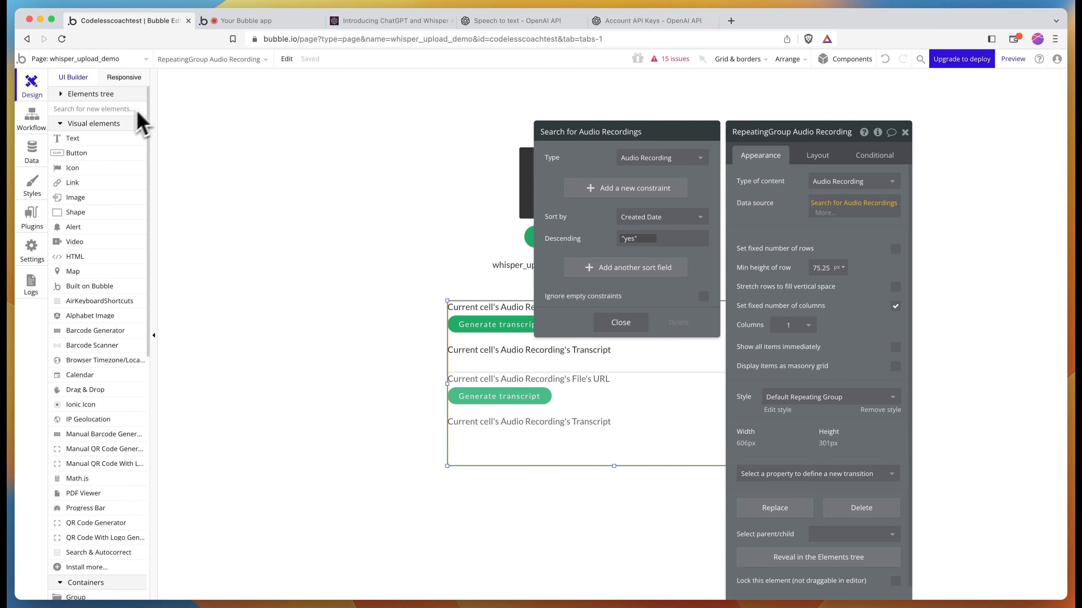
click(32, 120)
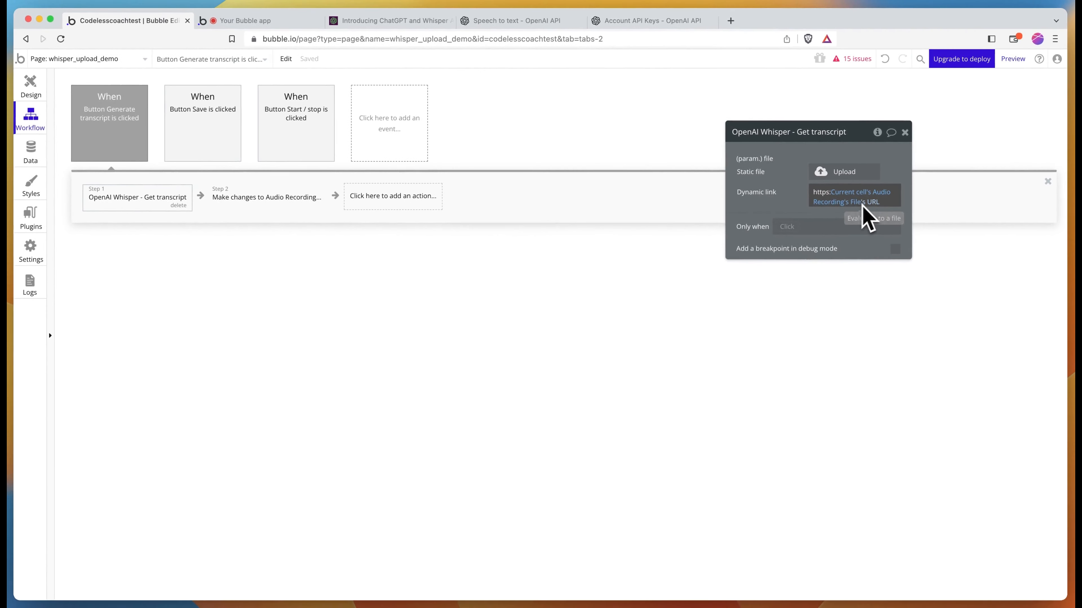
click(39, 162)
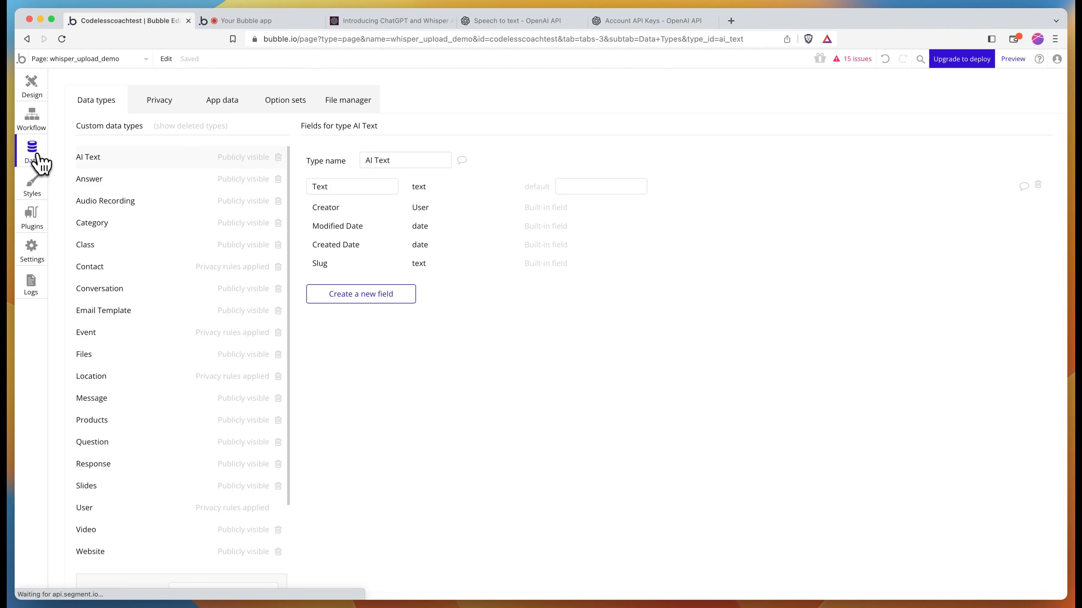
click(132, 202)
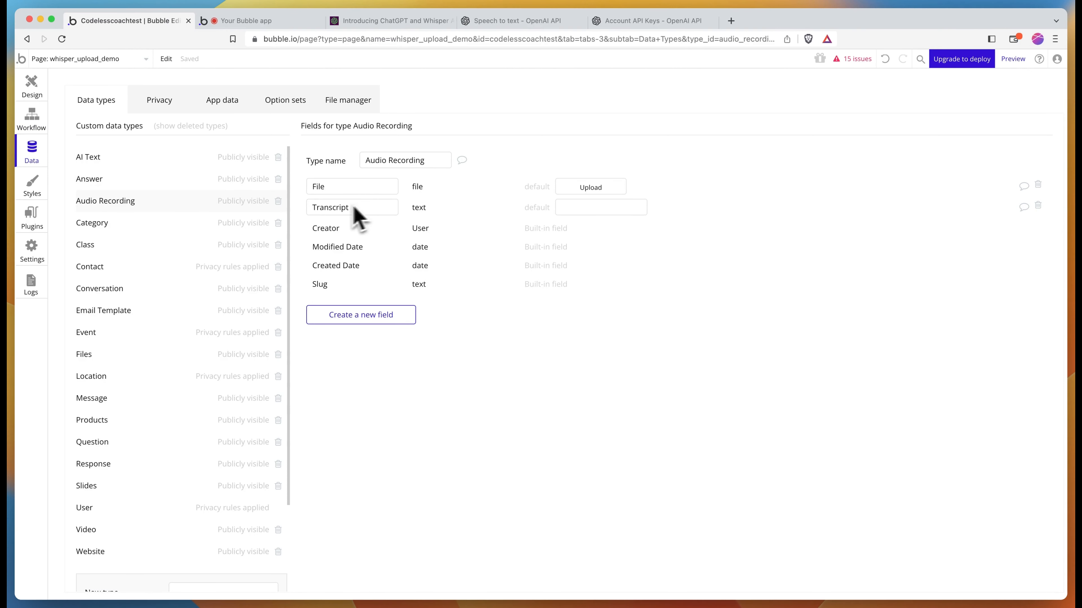
Step: In the workflow's Make changes to Audio Recording action, reselect the step 1 OpenAI Whisper result's text as the Transcript value
click(32, 122)
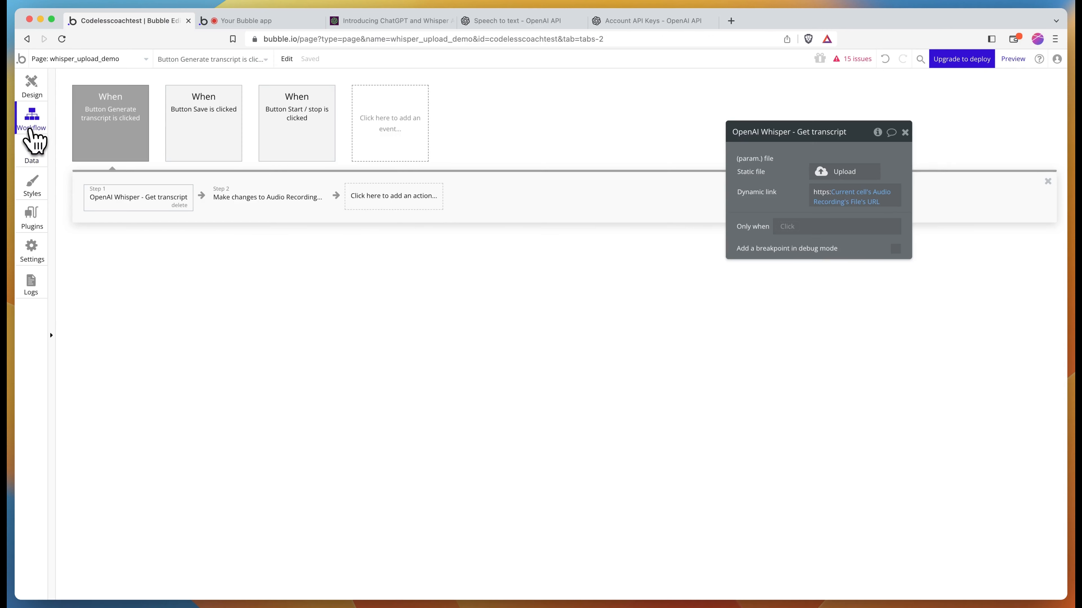
click(302, 208)
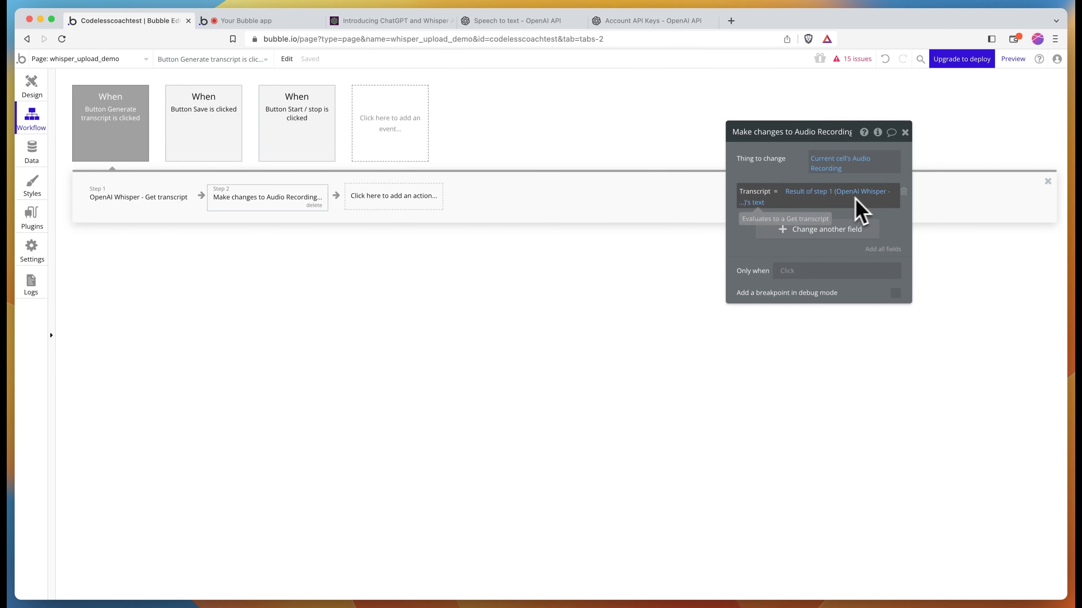
click(754, 202)
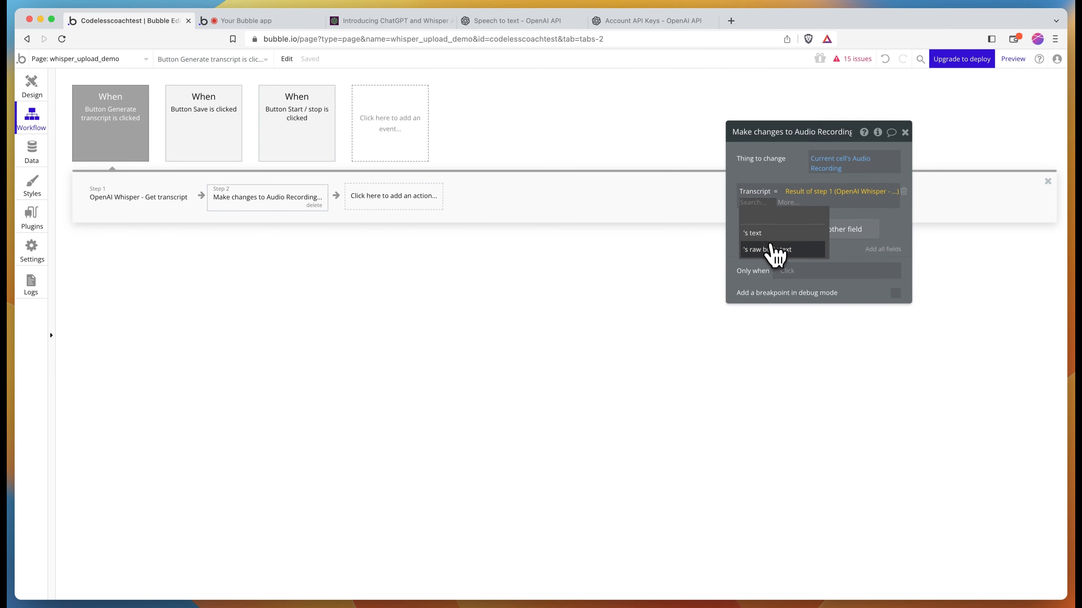
click(762, 233)
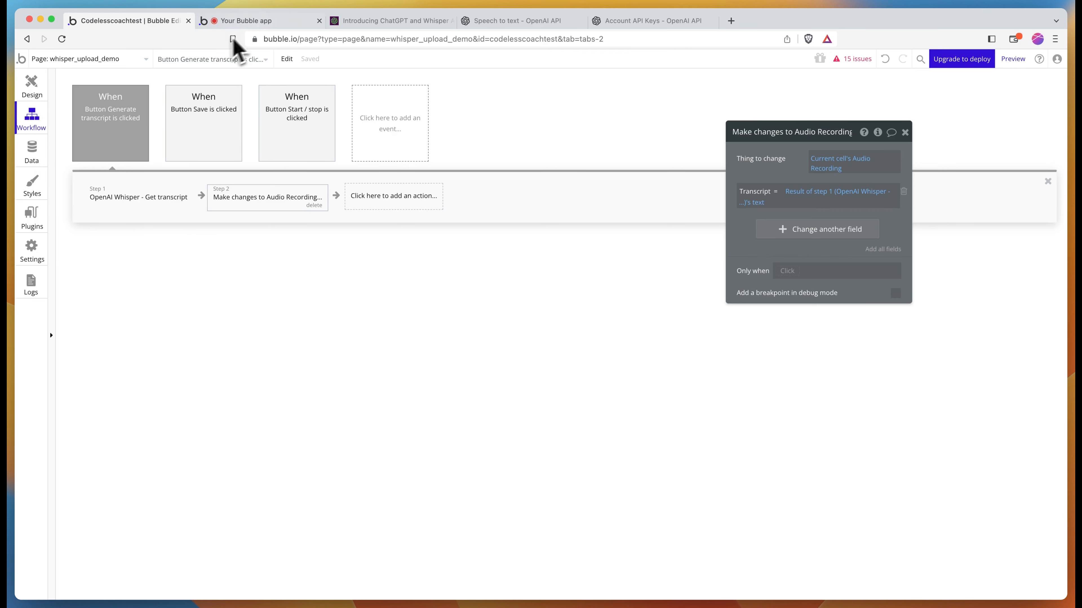
Step: Return to the app preview and highlight the first recording's audio.wav file URL
click(247, 22)
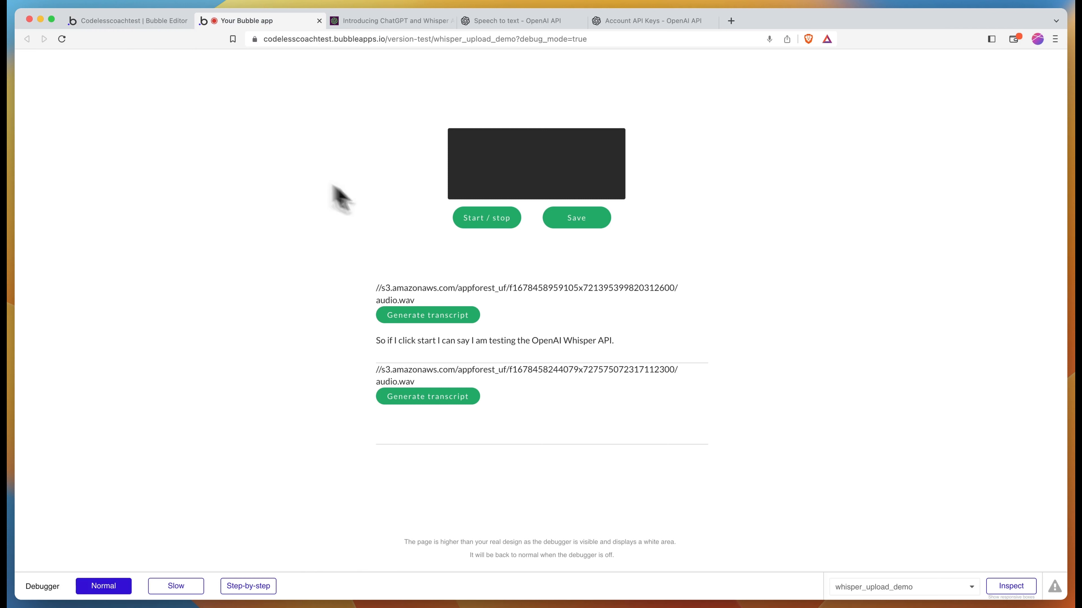
click(490, 224)
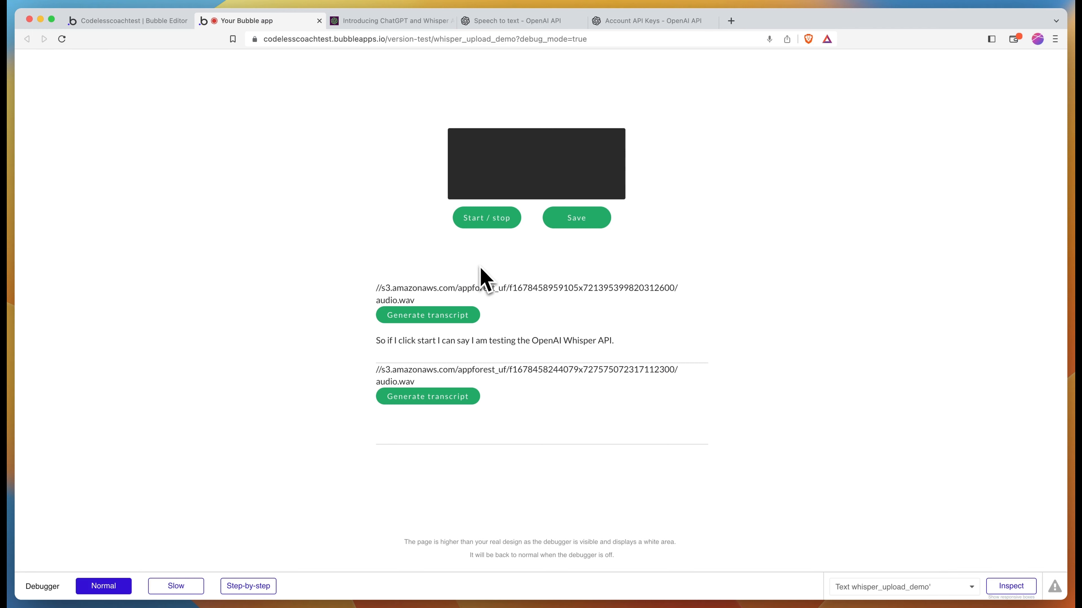
drag(421, 302, 391, 288)
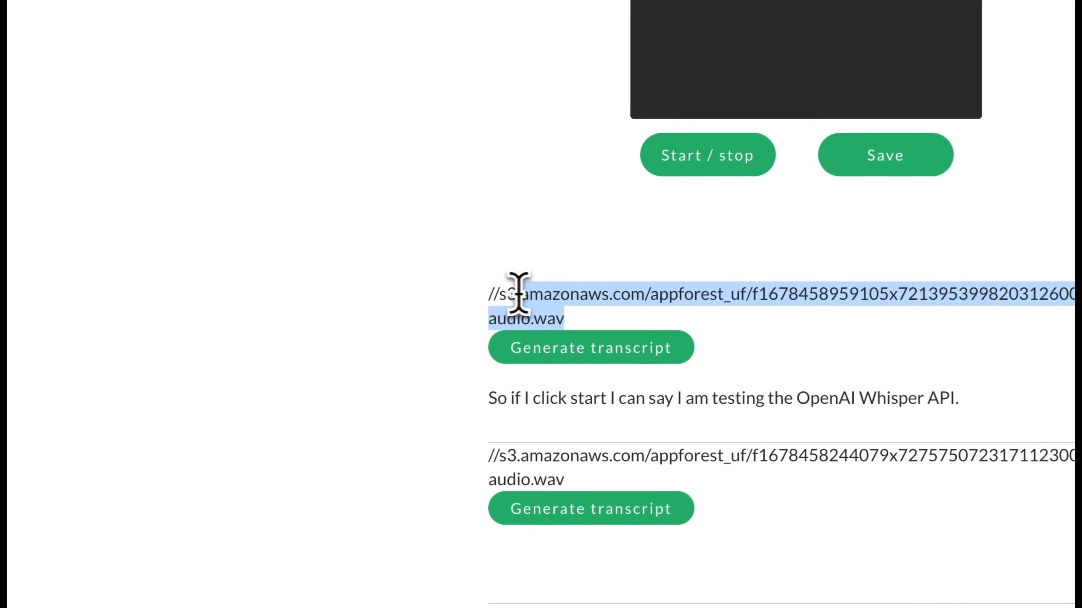
drag(517, 294, 502, 294)
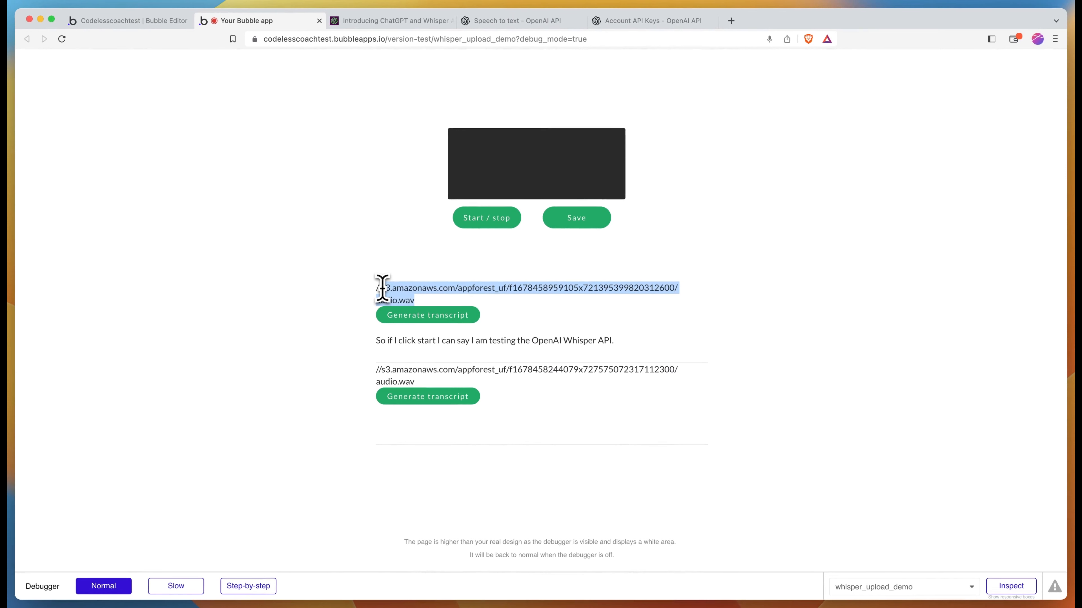
click(389, 294)
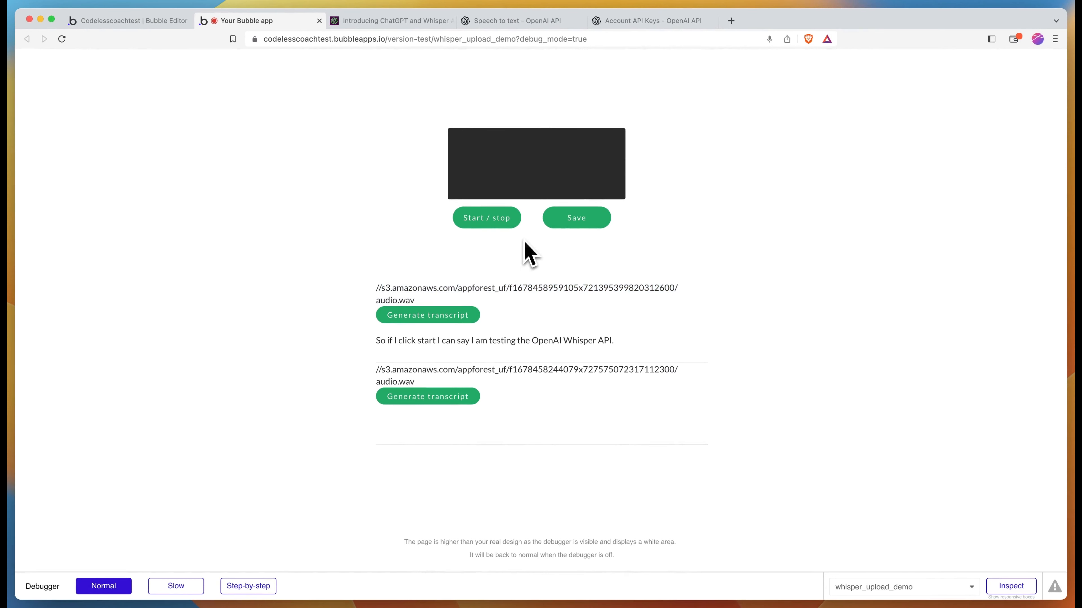